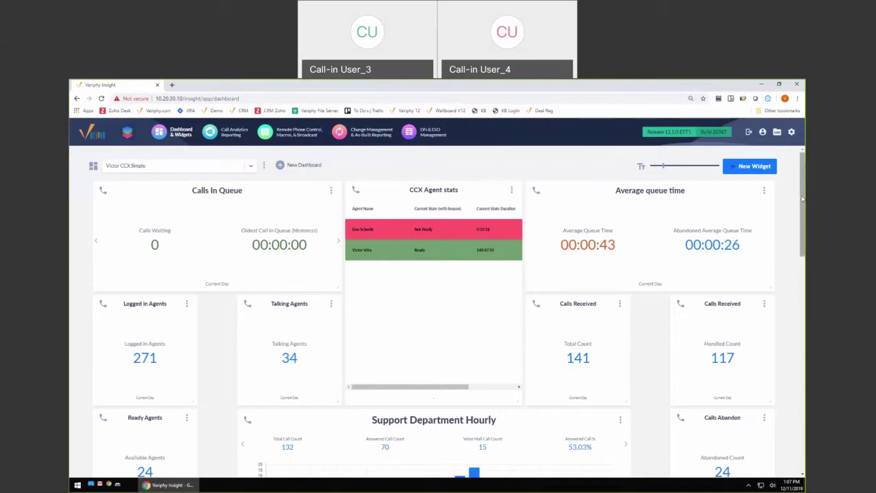
Examine the queue, agent, calls received and Support Department Hourly widgets on the simple CCX dashboard
left_click_drag(802, 198, 803, 199)
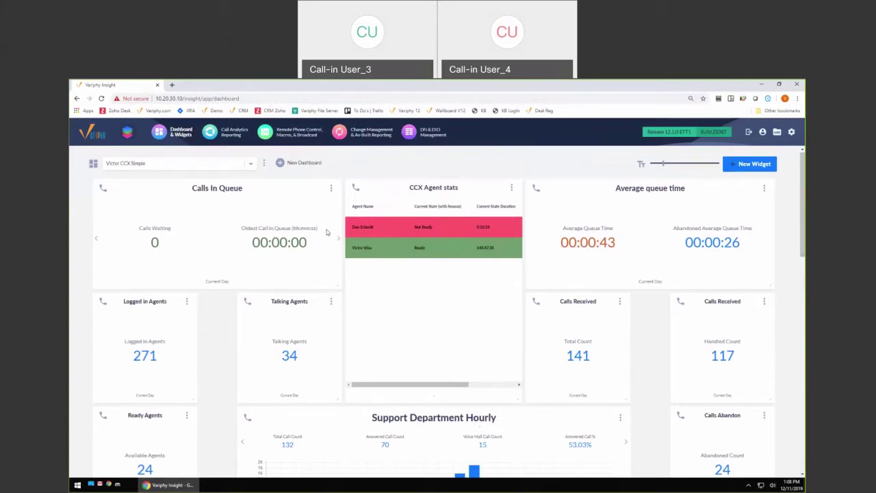
scroll(489, 305, "down", 1)
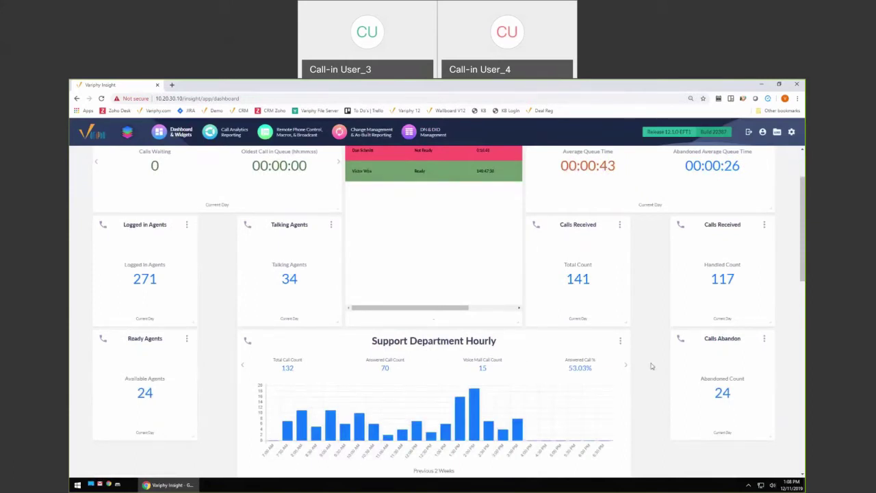
left_click_drag(804, 249, 805, 225)
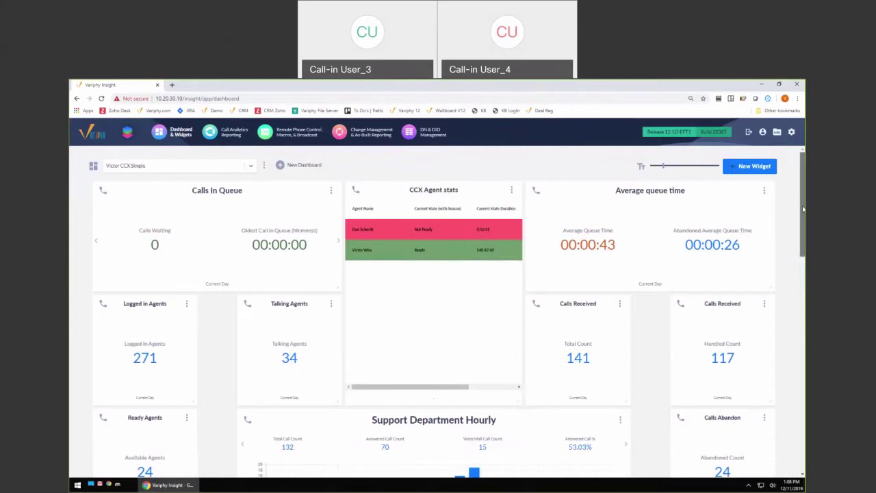
left_click_drag(805, 209, 805, 237)
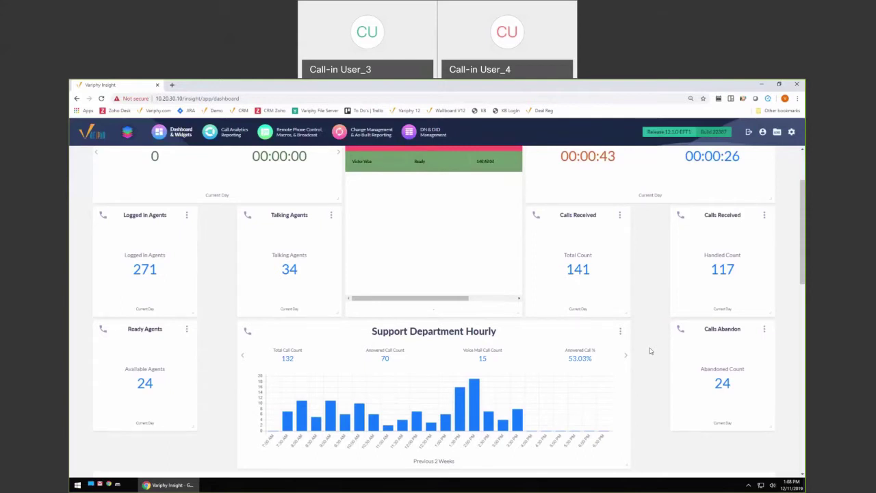
scroll(651, 351, "up", 2)
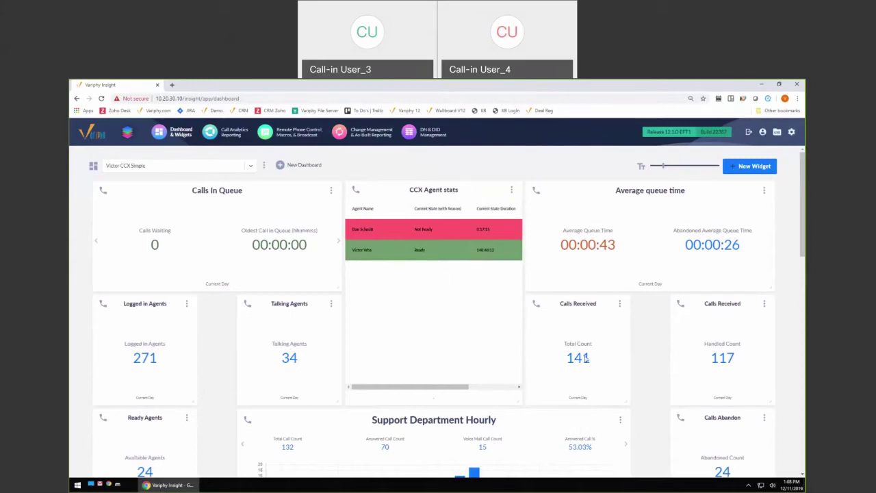
mouse_move(802, 205)
left_mouse_down()
mouse_move(802, 311)
mouse_move(802, 205)
left_mouse_up()
Swap the positions of the Talking Agents and Logged in Agents widgets on the dashboard
left_click_drag(269, 303, 154, 301)
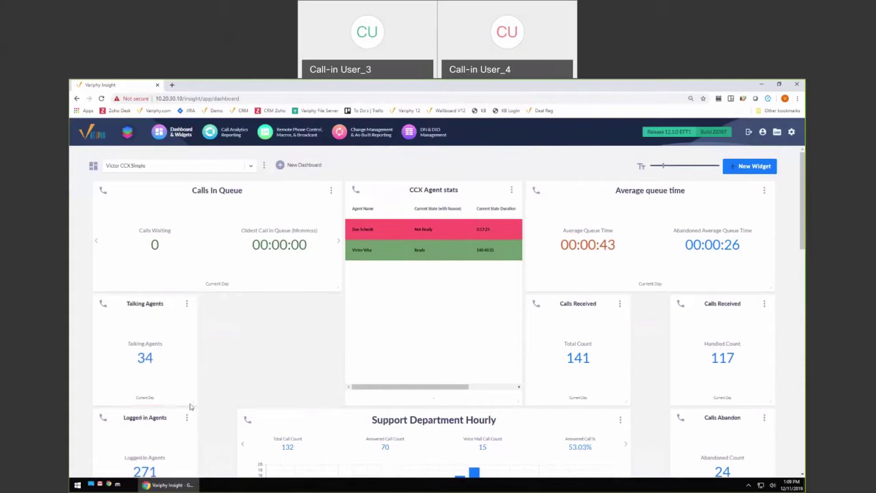
left_click_drag(197, 404, 230, 396)
left_click_drag(145, 417, 290, 304)
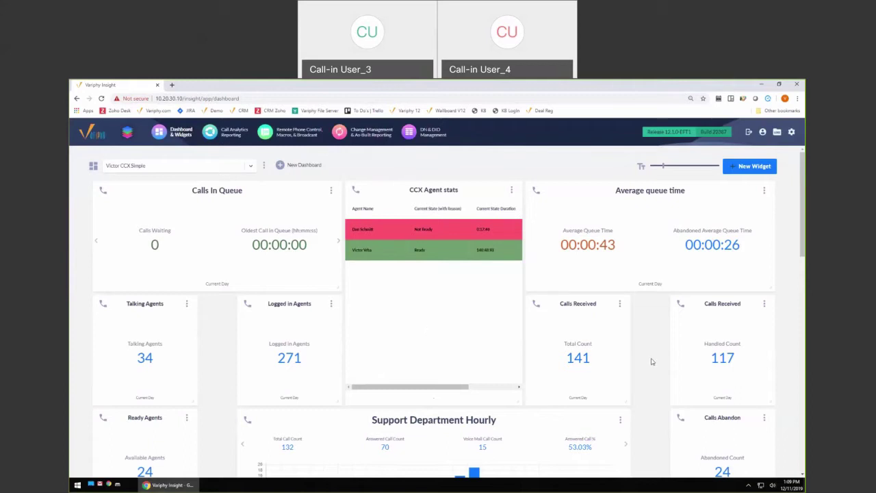
Copy the dashboard's permalink URL from its public access settings and close the settings without saving
left_click(262, 169)
left_click(239, 185)
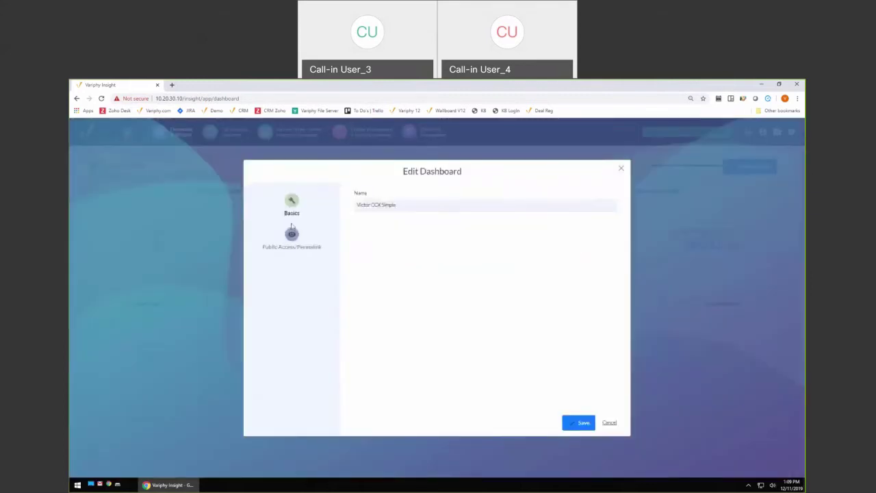
left_click(295, 237)
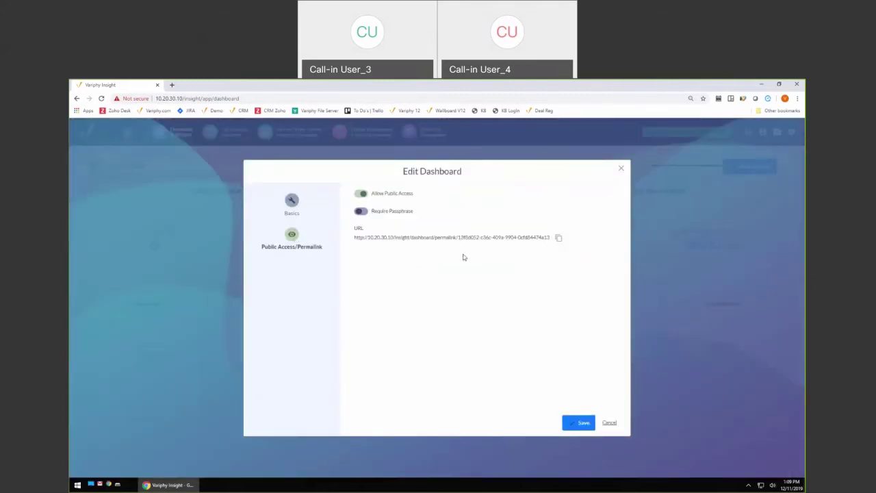
left_click(558, 239)
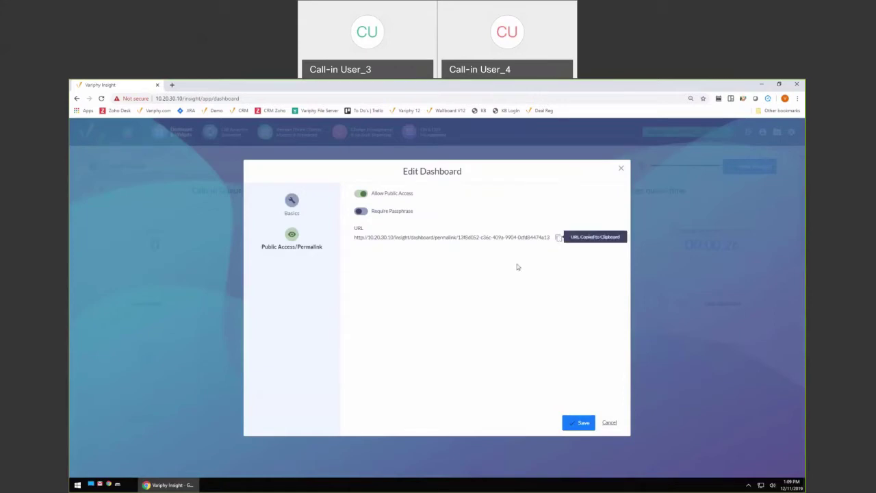
left_click(604, 424)
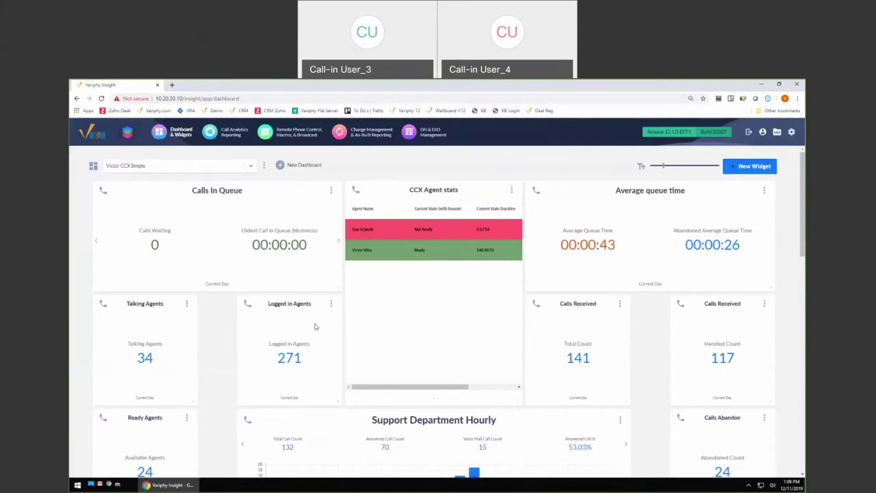
Open the copied dashboard permalink in a new browser tab
left_click(174, 87)
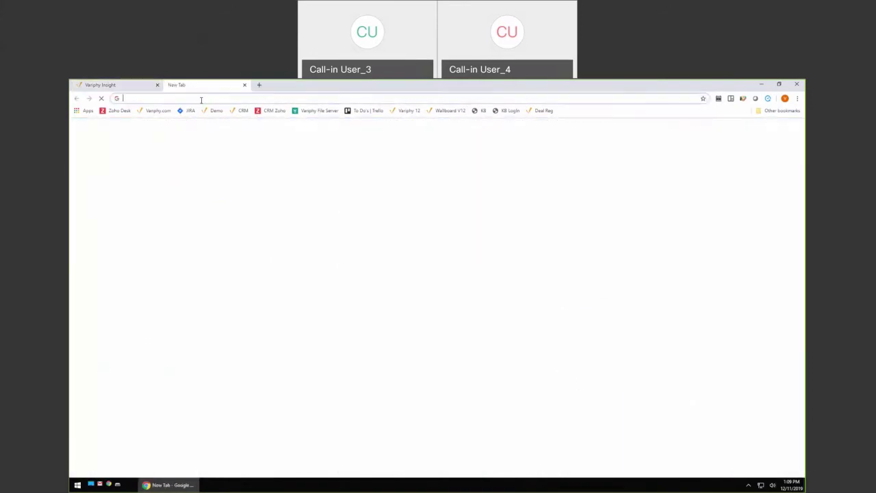
key("ctrl+v")
key("Return")
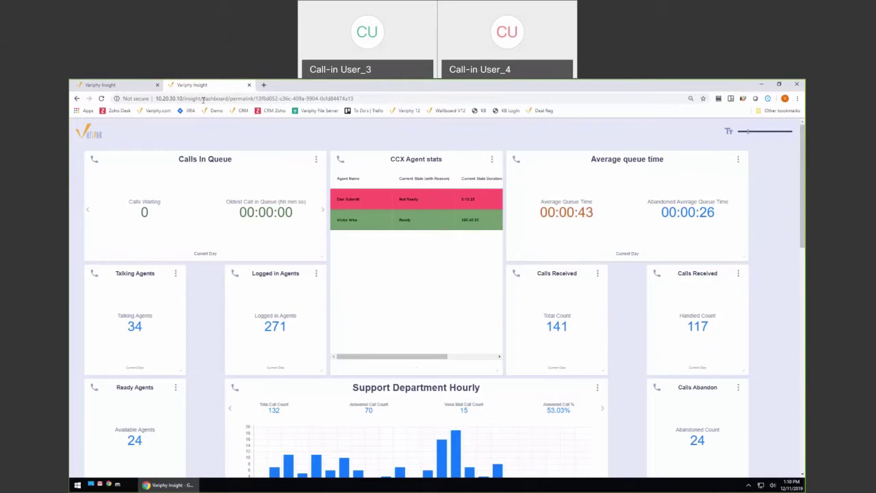
Look over the public dashboard page, increase its text size slightly, and close its browser tab
left_click_drag(805, 158, 805, 194)
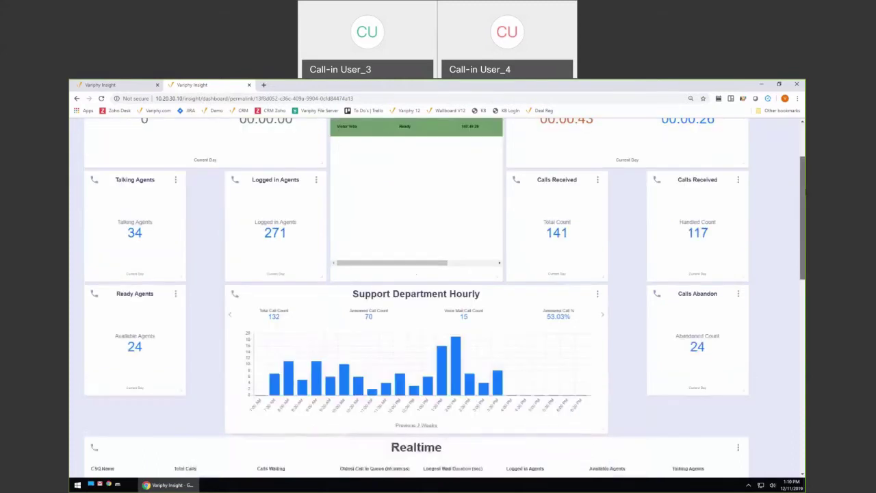
scroll(438, 370, "up", 3)
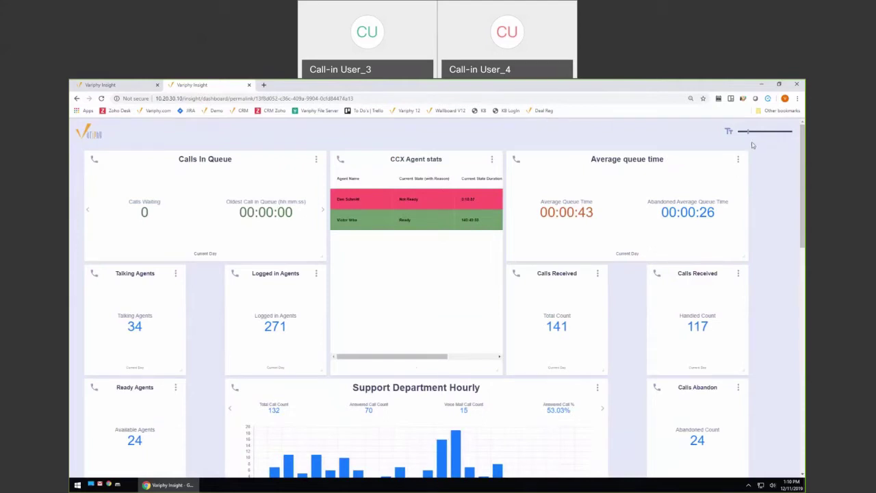
mouse_move(748, 131)
left_mouse_down()
mouse_move(770, 134)
mouse_move(751, 132)
left_mouse_up()
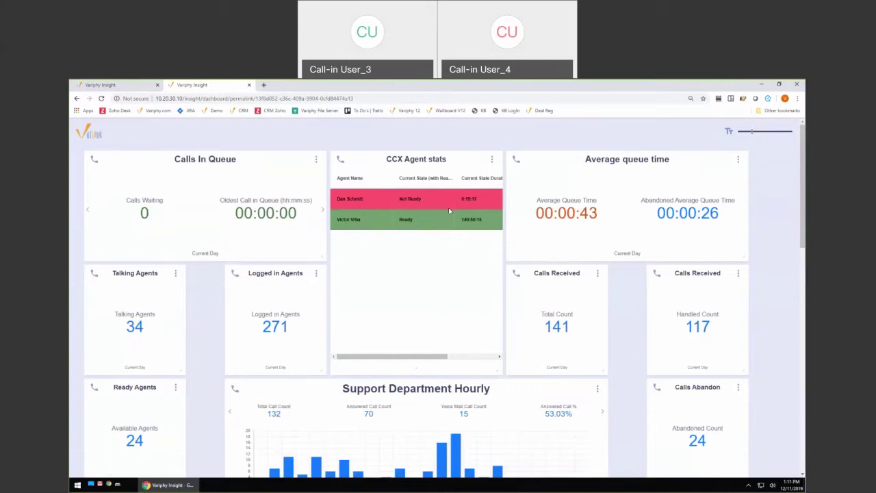
left_click(249, 85)
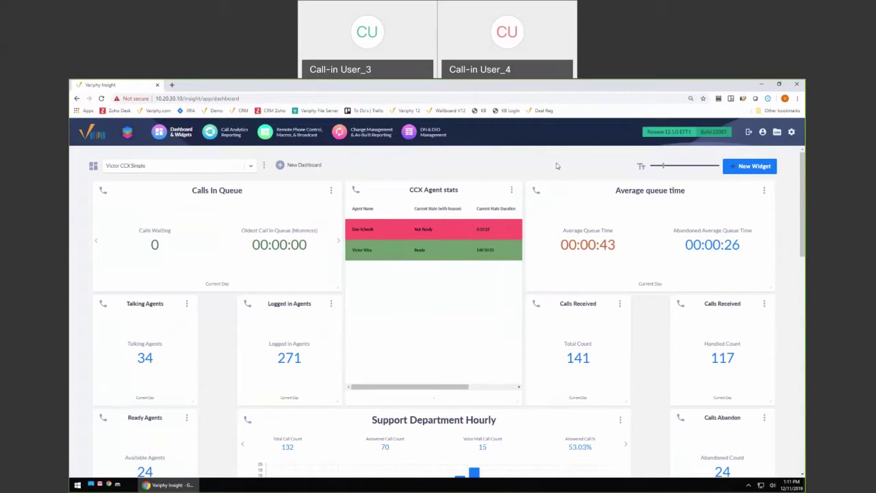
View the personal dashboard and the CCX Detailed dashboard, ending back on the CCX Simple dashboard
scroll(648, 344, "down", 1)
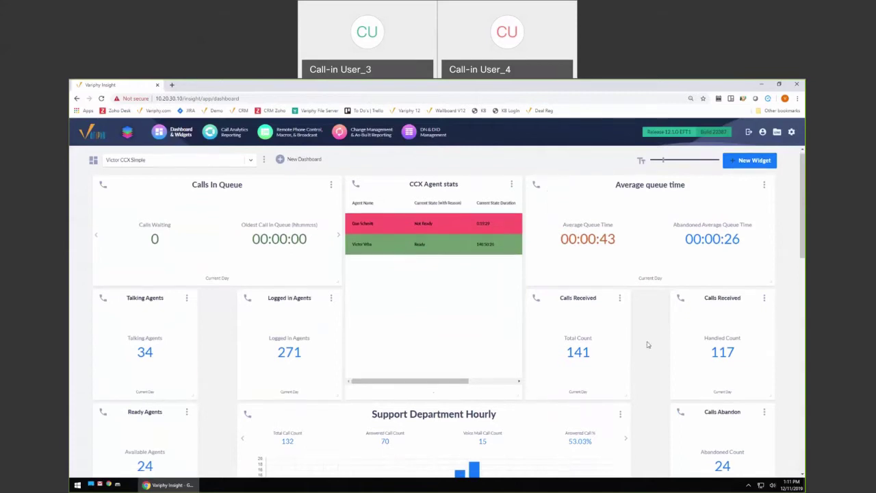
scroll(650, 344, "down", 3)
scroll(653, 344, "up", 3)
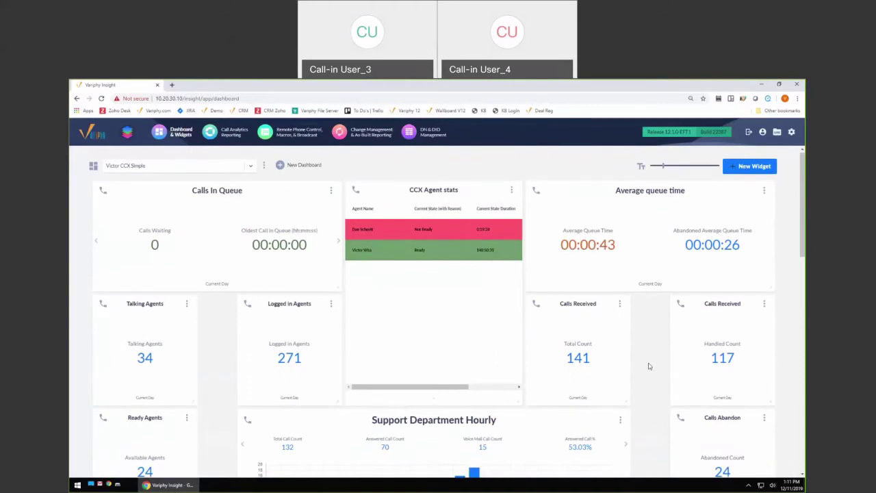
left_click(249, 167)
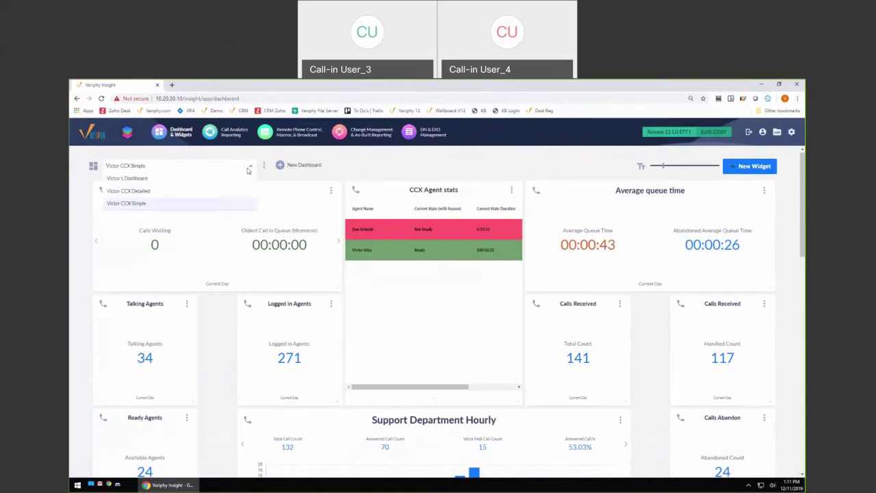
left_click(221, 178)
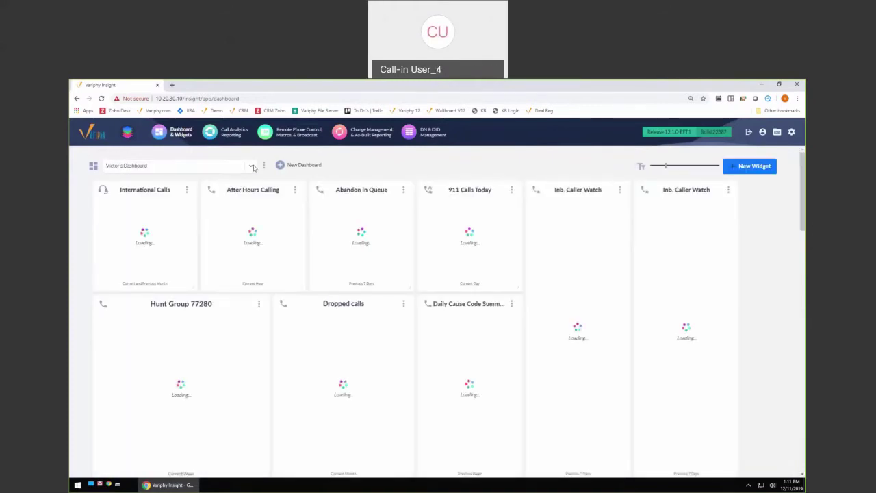
left_click(251, 168)
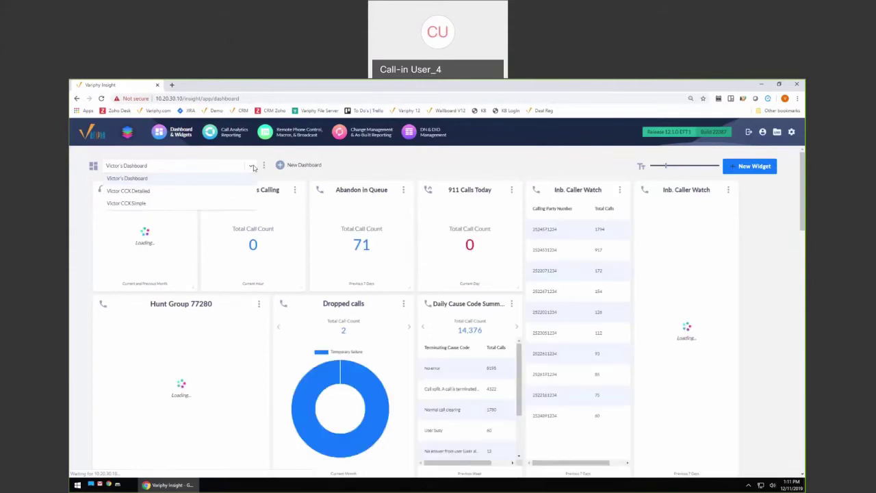
left_click(131, 191)
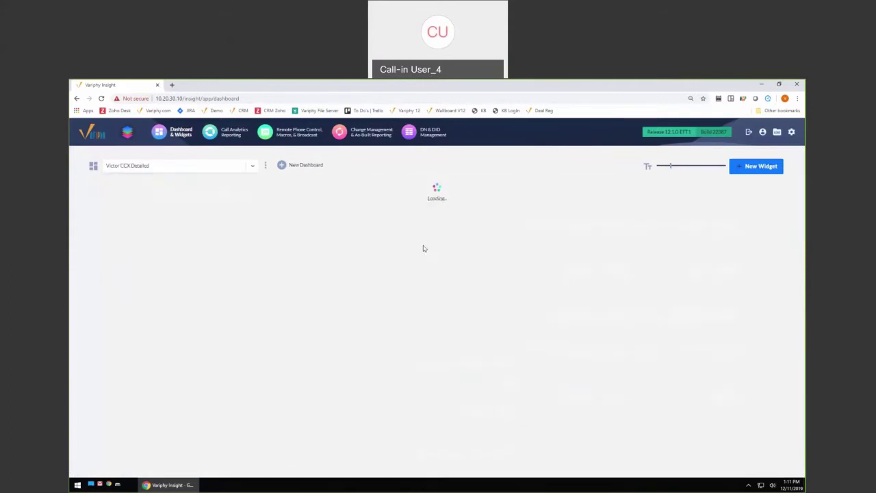
left_click(251, 167)
left_click(149, 203)
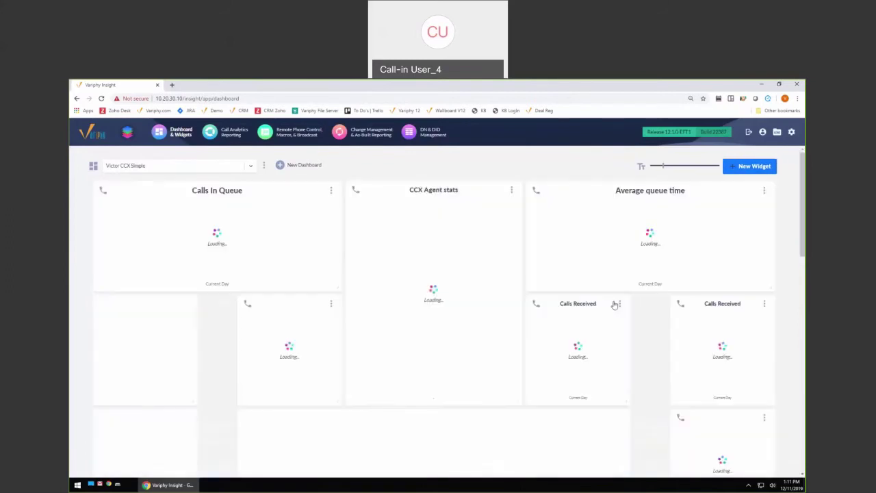
scroll(615, 305, "down", 2)
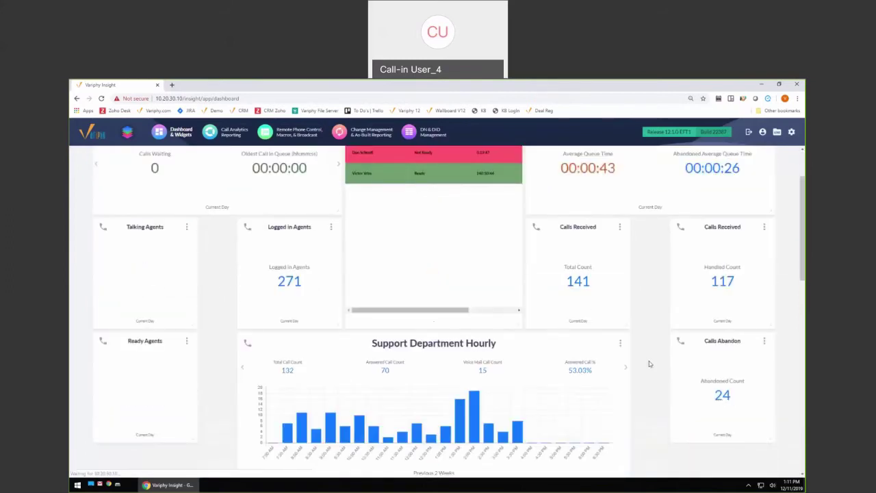
scroll(649, 364, "up", 2)
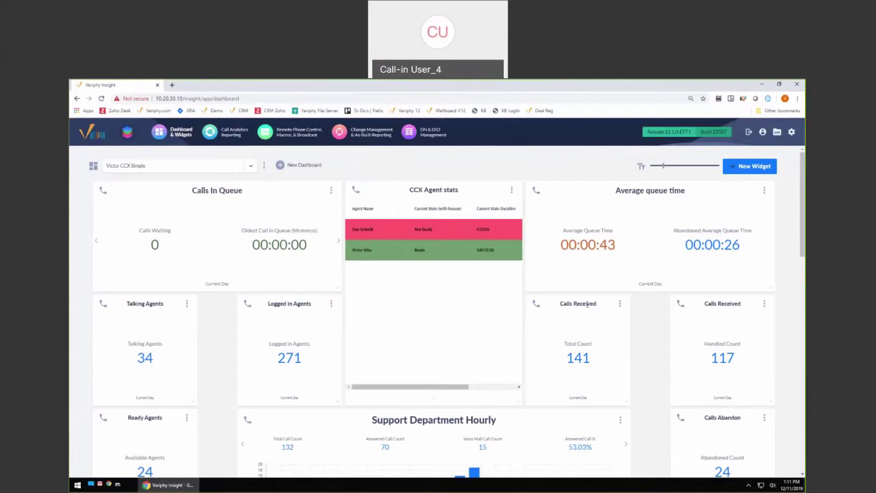
Create a new dashboard named SAMPLE with public access allowed
left_click(301, 167)
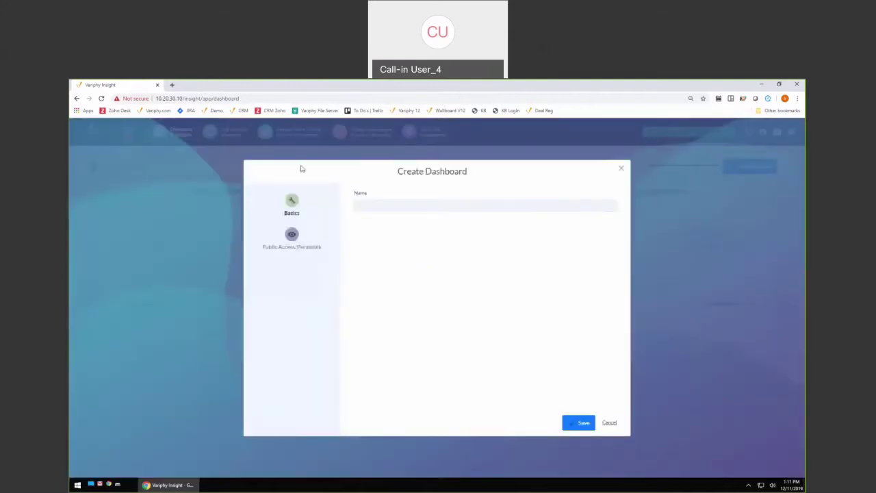
left_click(450, 204)
type("S")
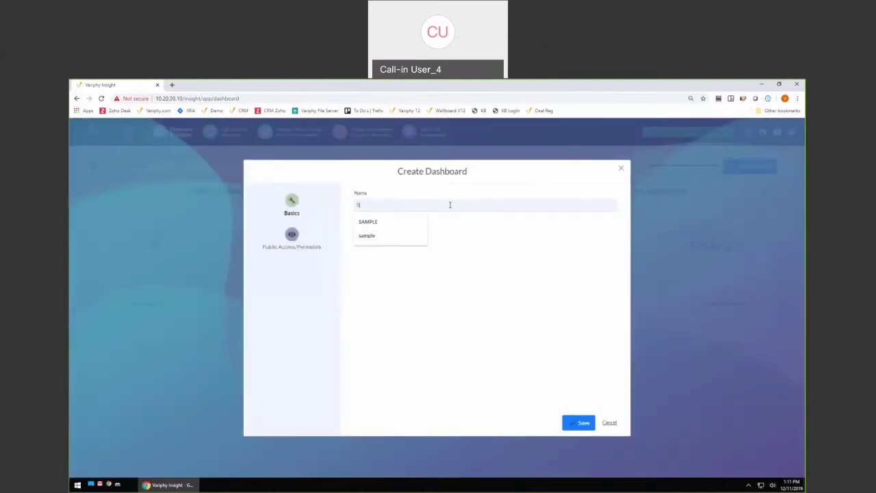
type("AMPLE")
key("Down")
key("Return")
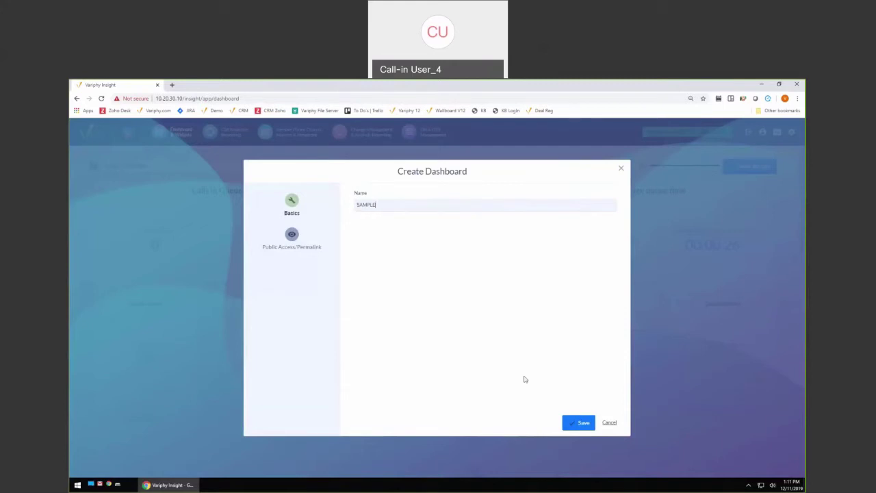
left_click(292, 236)
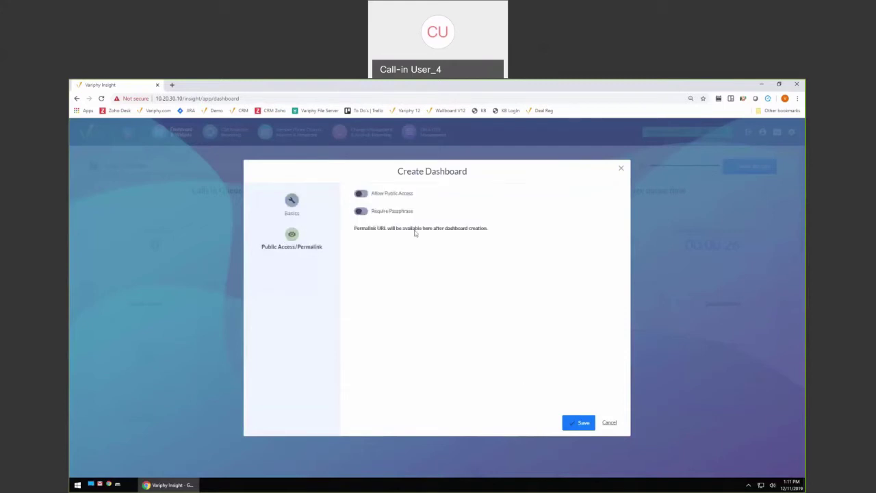
left_click(361, 193)
left_click(579, 422)
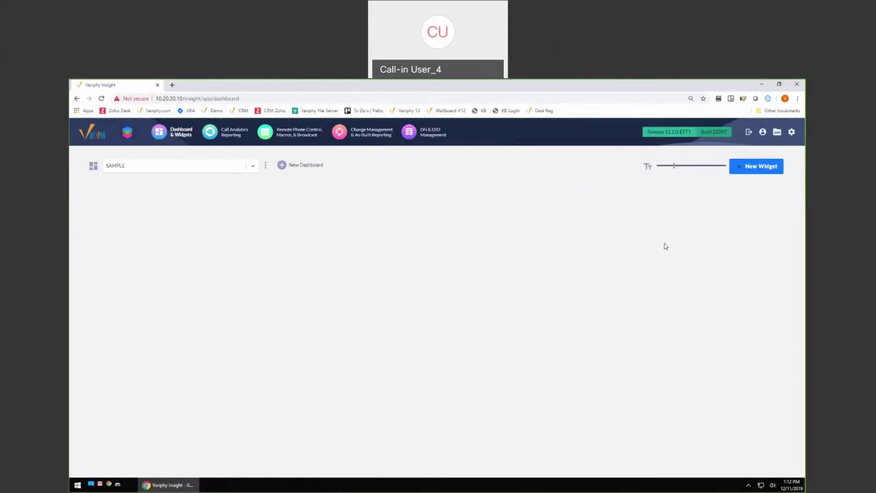
Start a new UCCX Call Analytics widget of type Real-Time CSQ Activity using the Variphy UCCX cluster
left_click(758, 167)
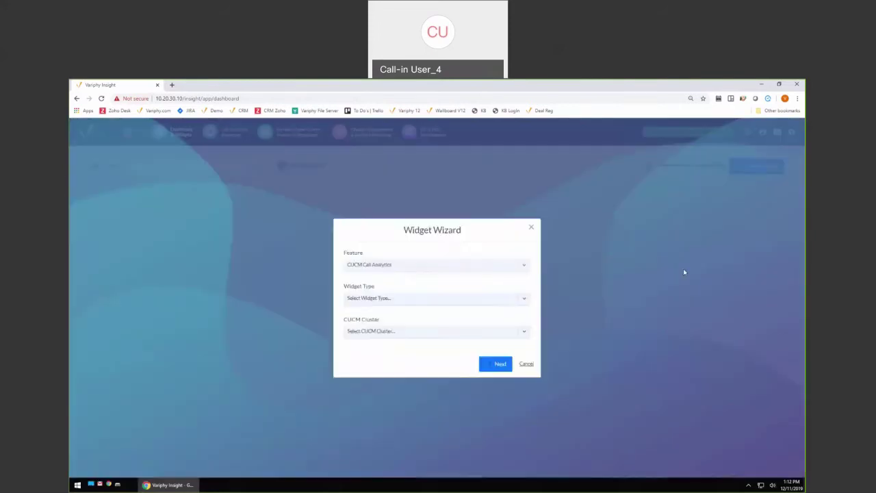
left_click(434, 271)
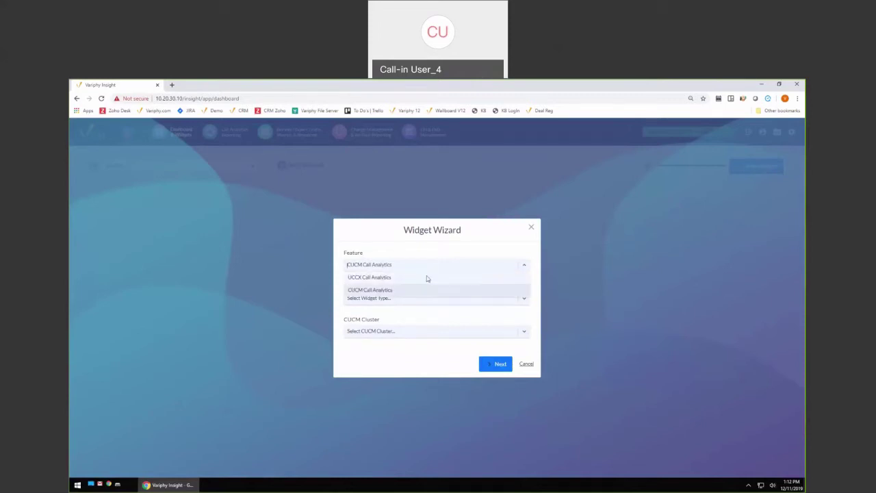
left_click(427, 279)
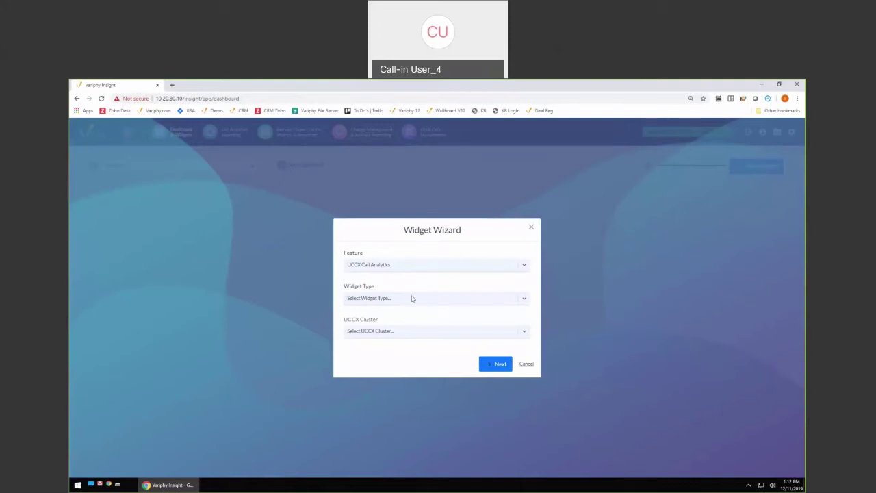
left_click(412, 299)
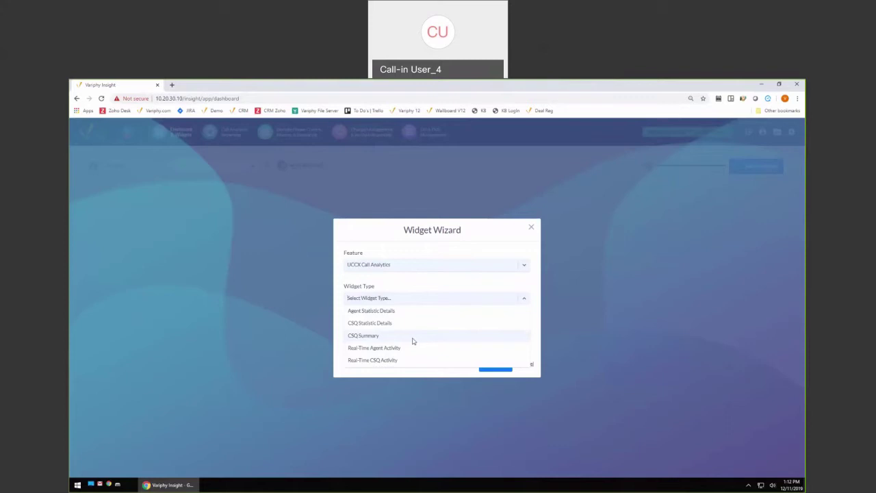
left_click(400, 360)
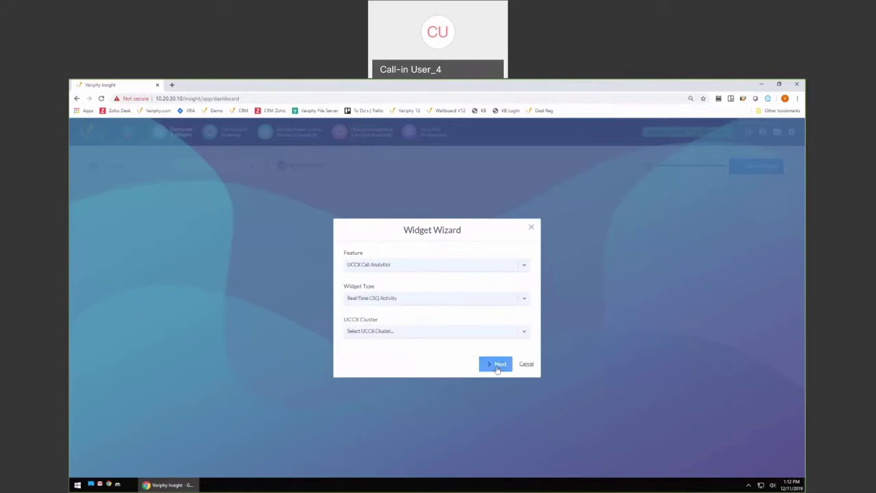
left_click(438, 332)
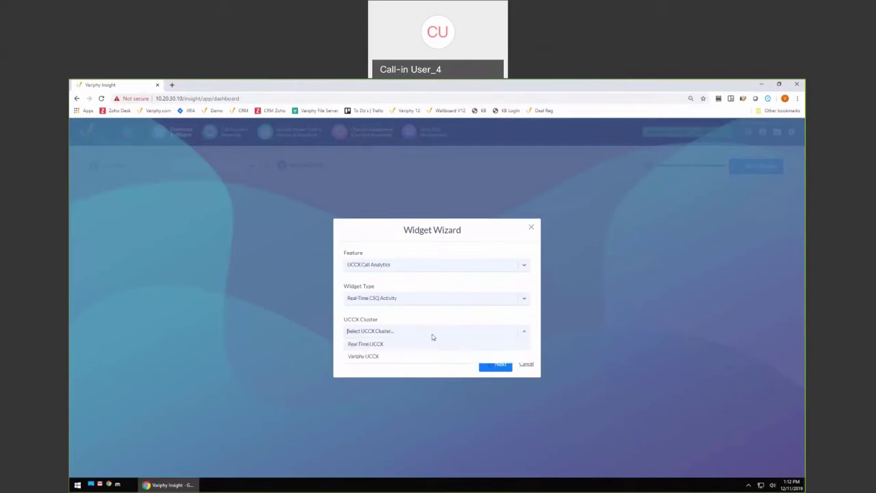
left_click(375, 356)
left_click(496, 368)
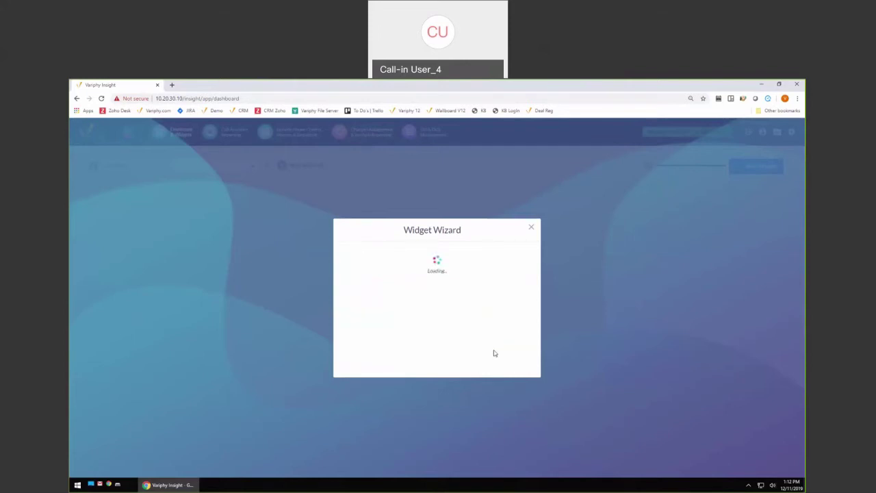
Title the widget CSQ SAMPLE and include only the CSQs AREAHS, BROOKS, CANIP and CARS
left_click(404, 199)
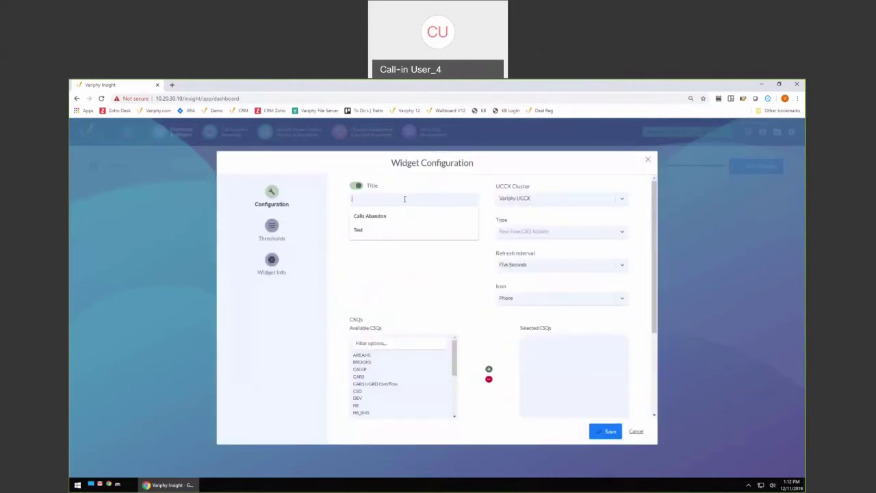
type("CSQ SAMPLE")
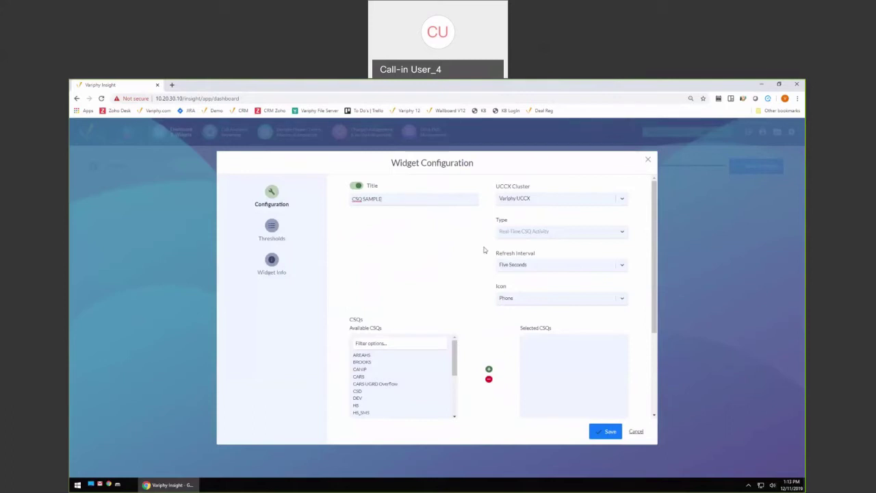
scroll(655, 213, "down", 2)
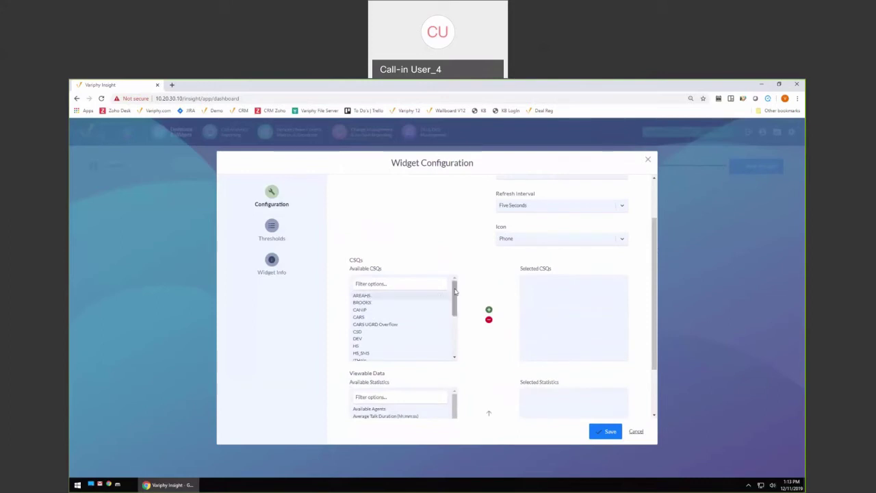
mouse_move(455, 298)
left_mouse_down()
mouse_move(456, 323)
mouse_move(456, 293)
left_mouse_up()
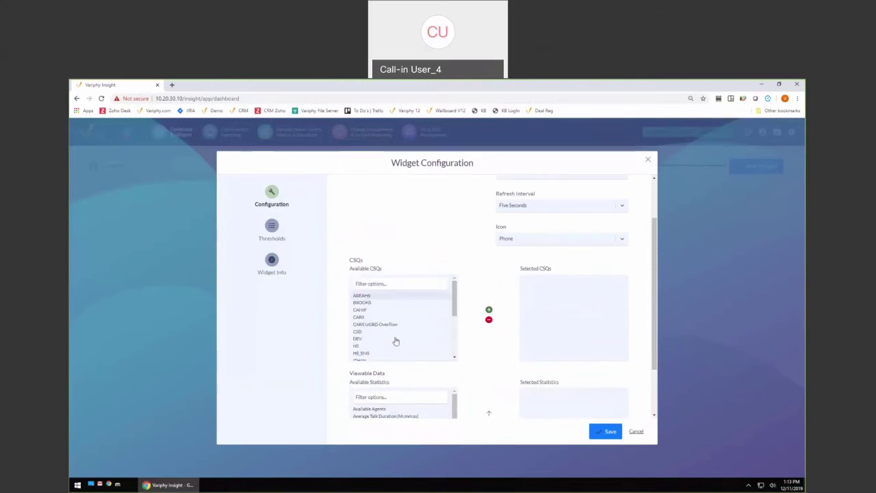
scroll(395, 342, "down", 5)
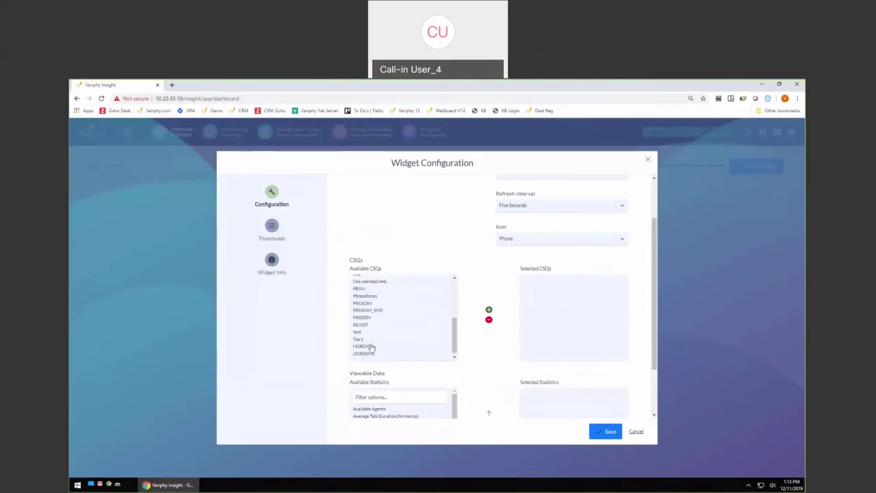
left_click(489, 309)
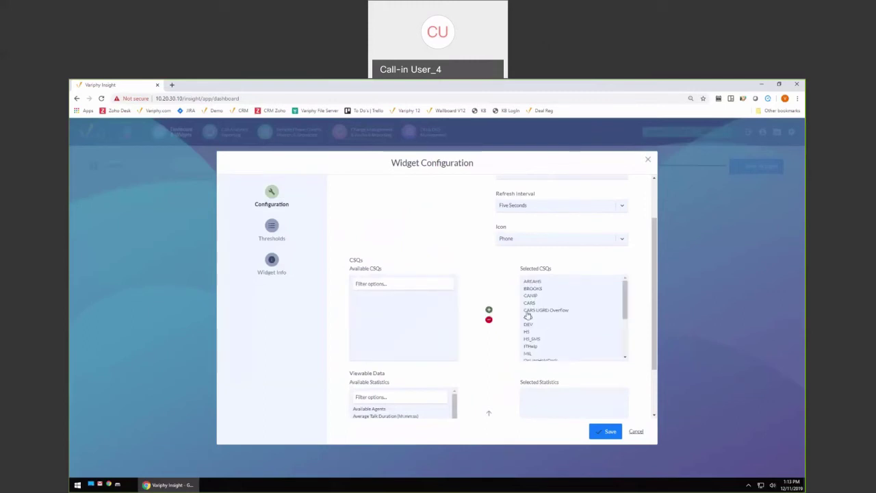
scroll(539, 346, "down", 5)
left_click(535, 353, "shift")
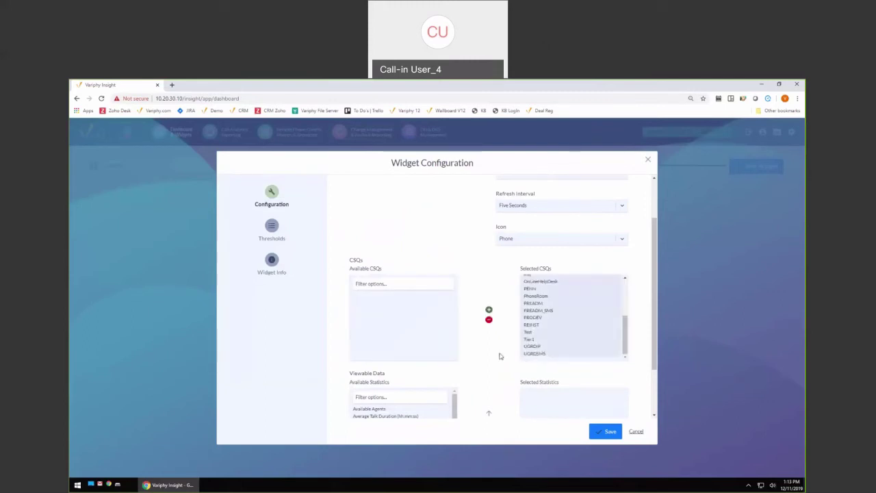
left_click(489, 320)
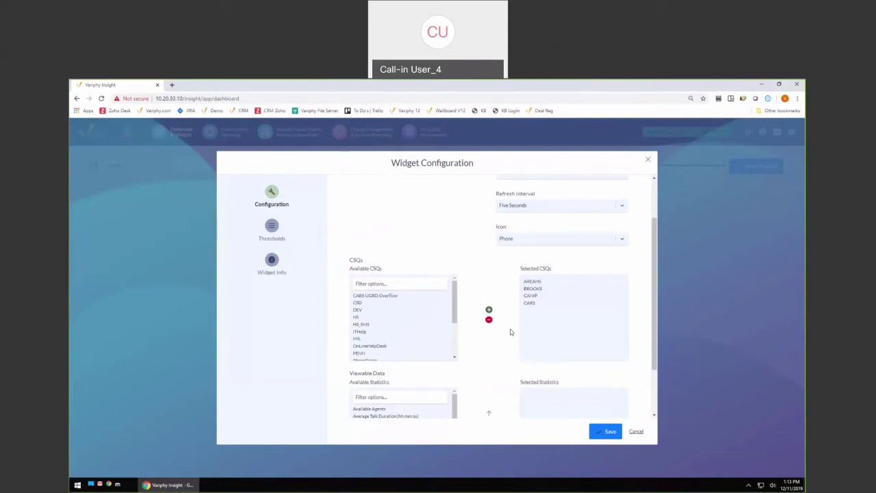
Add Total Calls, Calls Waiting, Oldest Call in Queue (sec) and Logged in Agents as the widget's viewable statistics, in that order
scroll(655, 272, "down", 2)
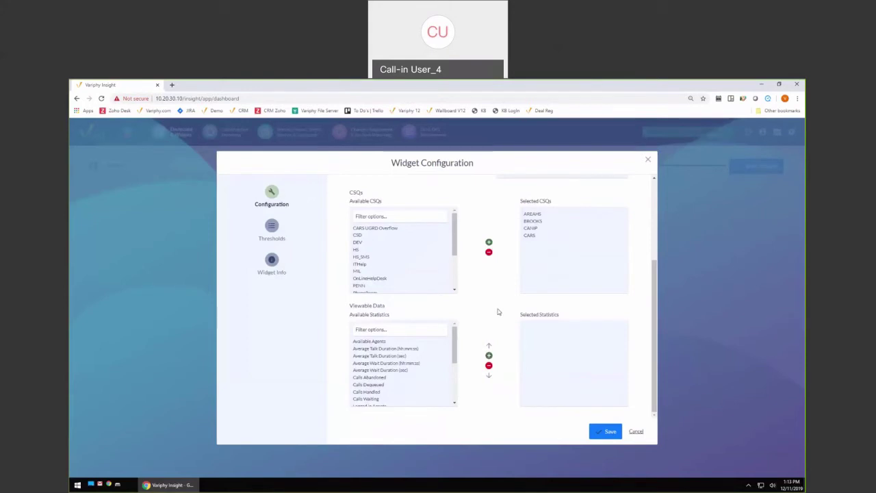
left_click_drag(456, 342, 461, 376)
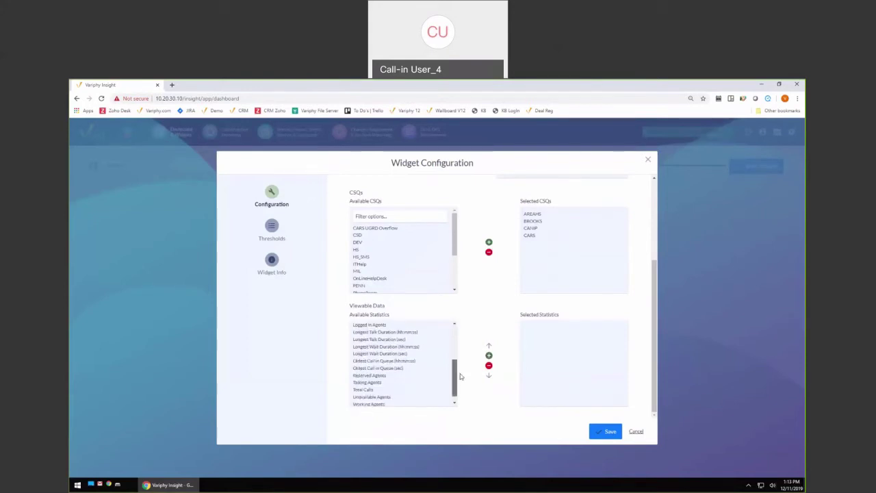
double_click(373, 388)
left_click_drag(458, 387, 454, 364)
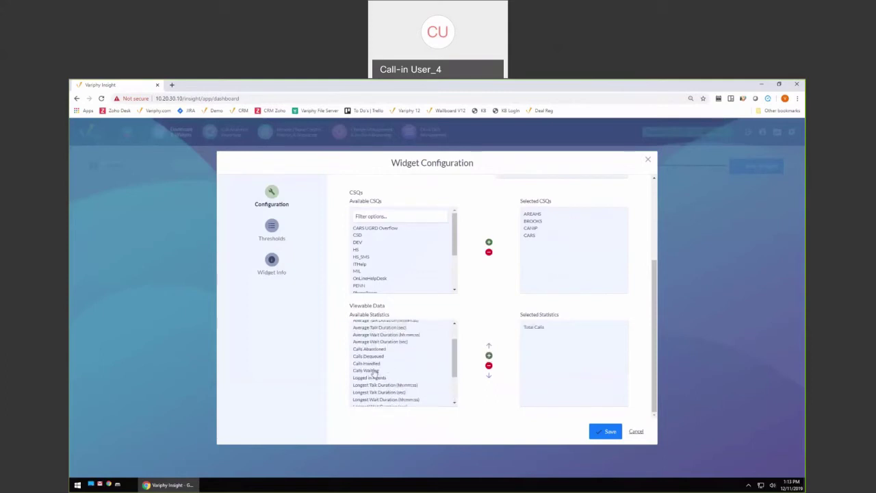
left_click(381, 370)
left_click(488, 355)
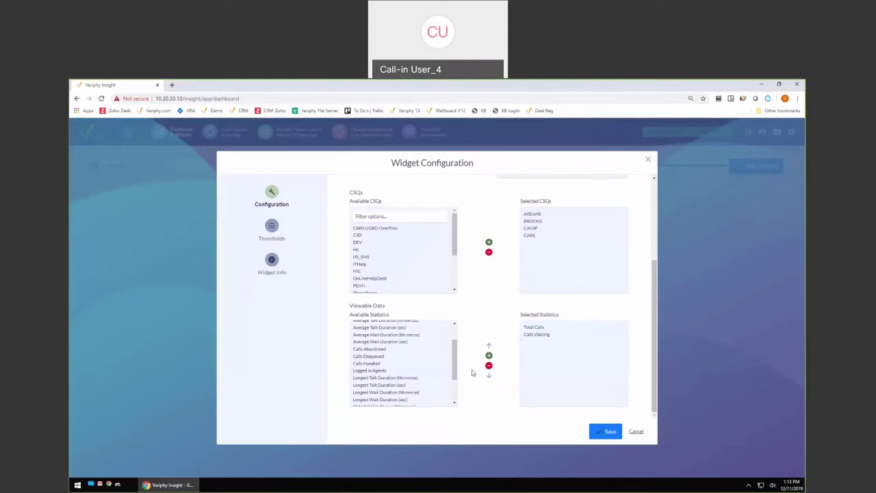
left_click_drag(454, 362, 454, 382)
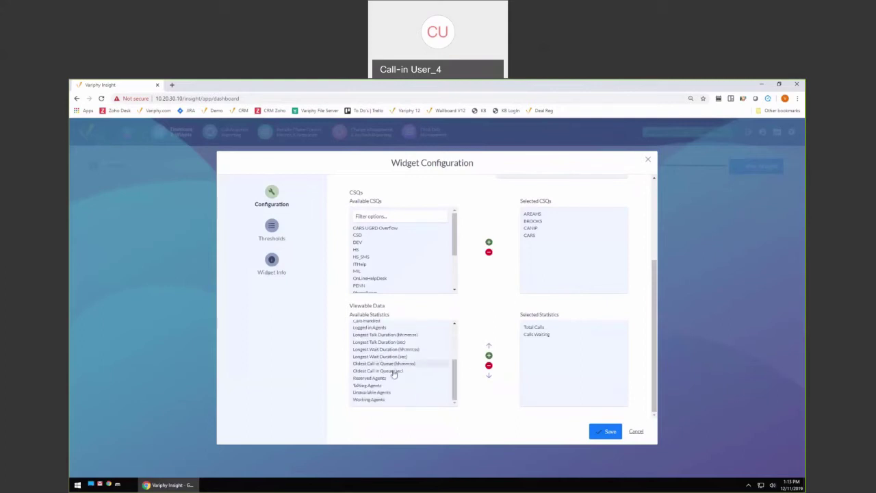
left_click(397, 371)
left_click(488, 357)
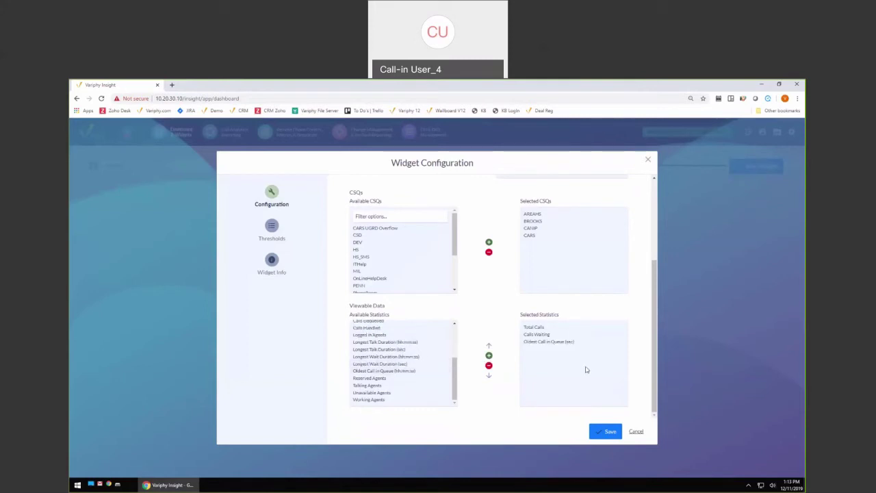
left_click(366, 335)
left_click(489, 356)
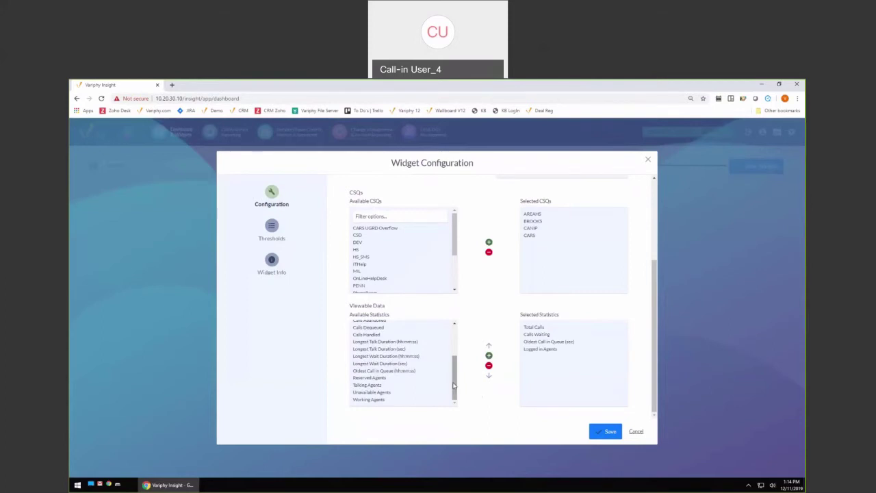
Save the CSQ SAMPLE widget and widen it to span the full width of the dashboard
mouse_move(454, 387)
left_mouse_down()
mouse_move(452, 356)
mouse_move(451, 388)
left_mouse_up()
left_click(605, 431)
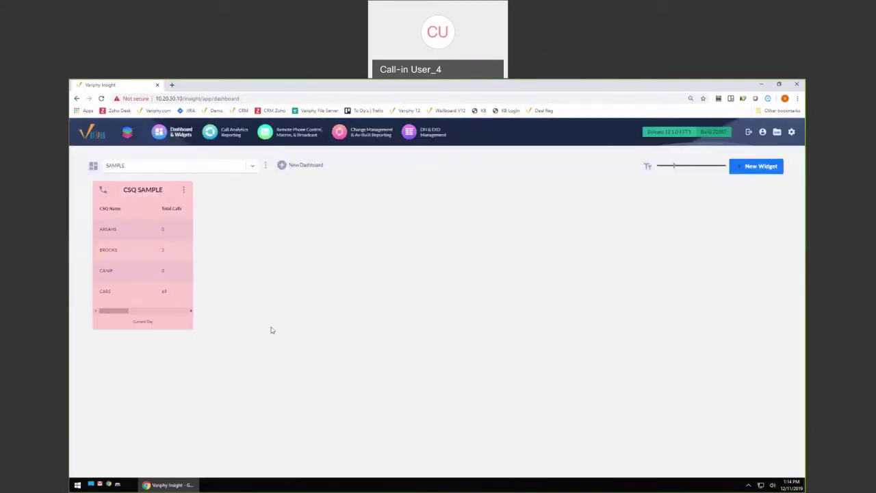
left_click_drag(271, 331, 763, 330)
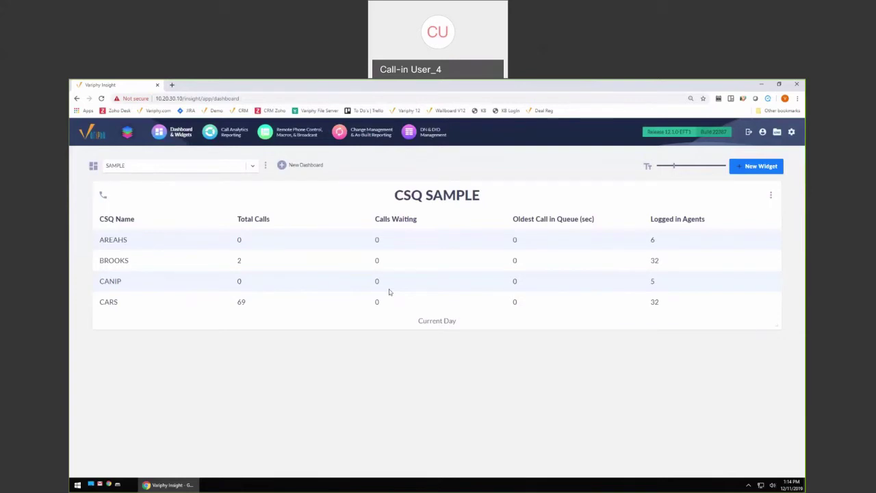
Edit the CSQ SAMPLE widget and create a threshold on the Calls Waiting statistic for the CARS CSQ
left_click(771, 196)
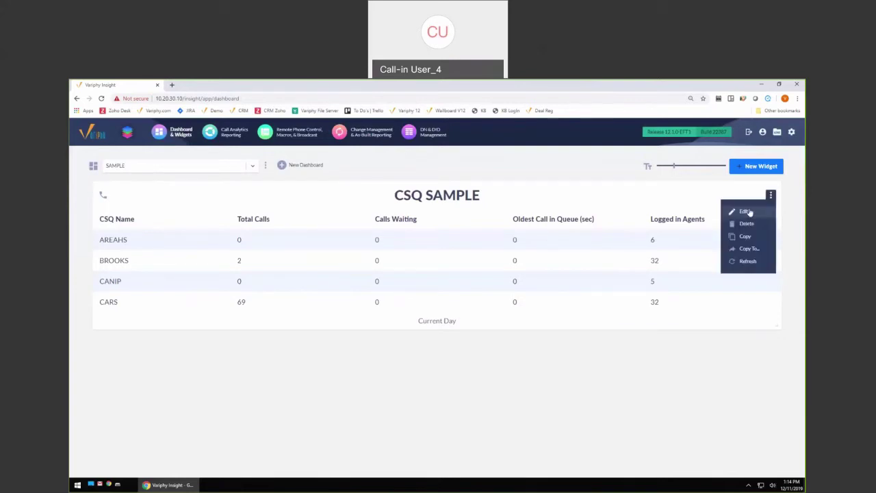
left_click(744, 212)
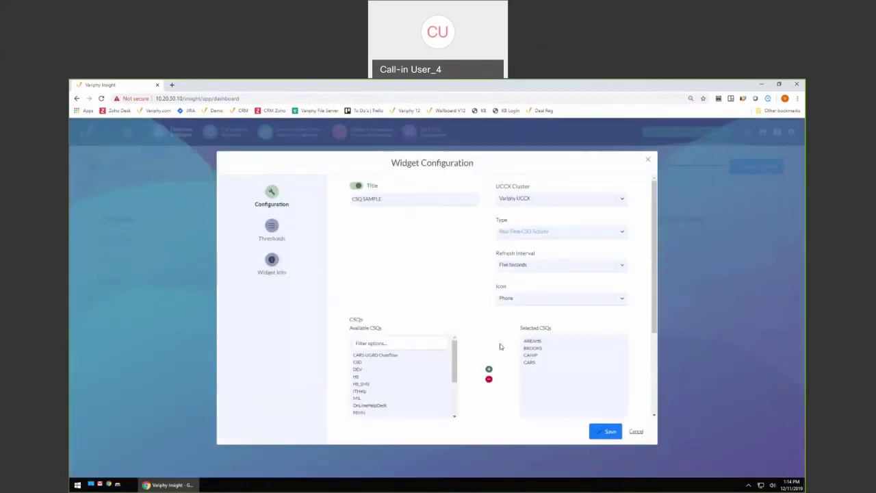
left_click(301, 241)
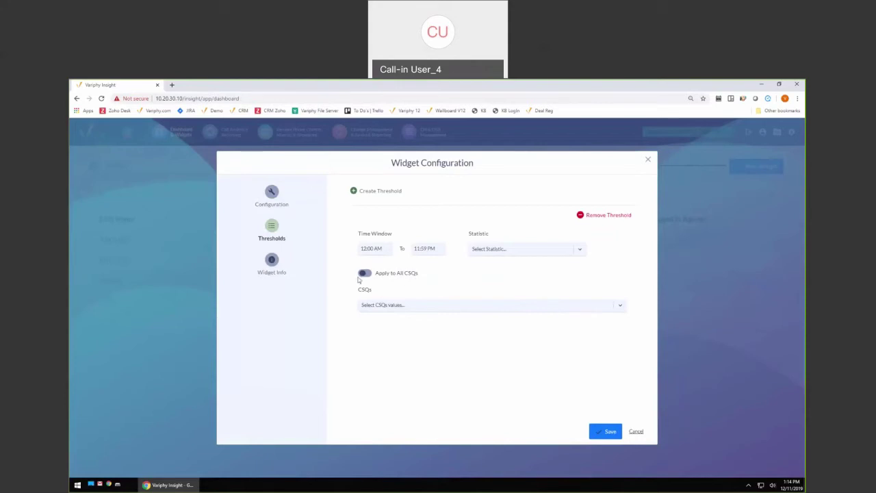
left_click(415, 304)
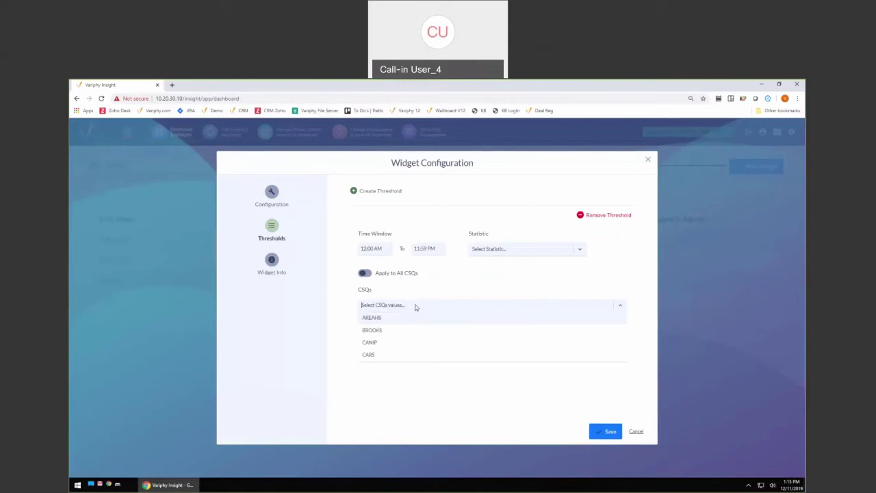
left_click(399, 359)
left_click(449, 378)
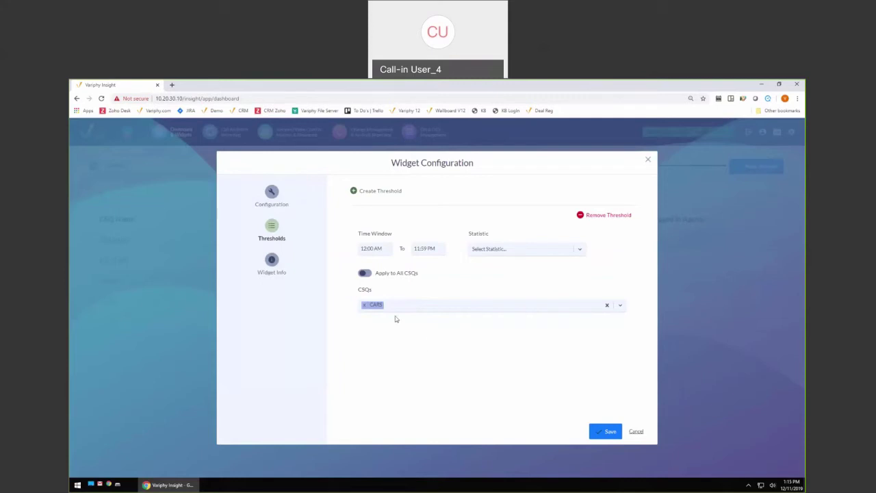
left_click(511, 251)
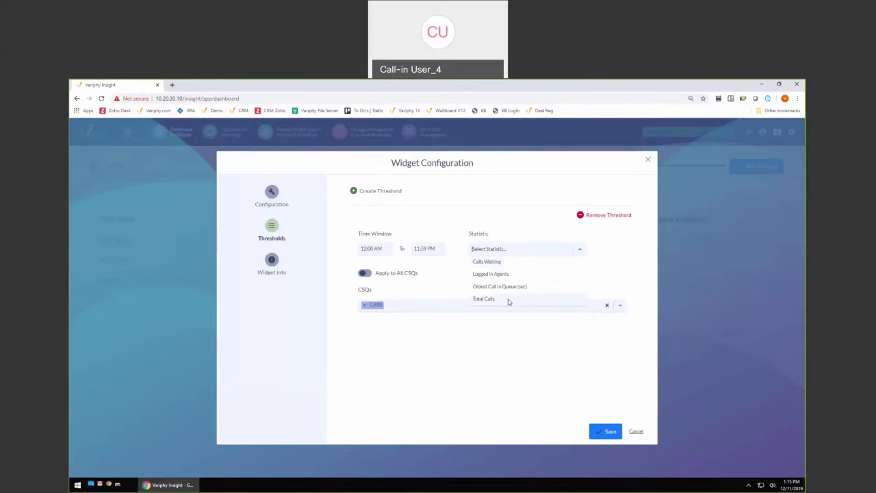
left_click(505, 263)
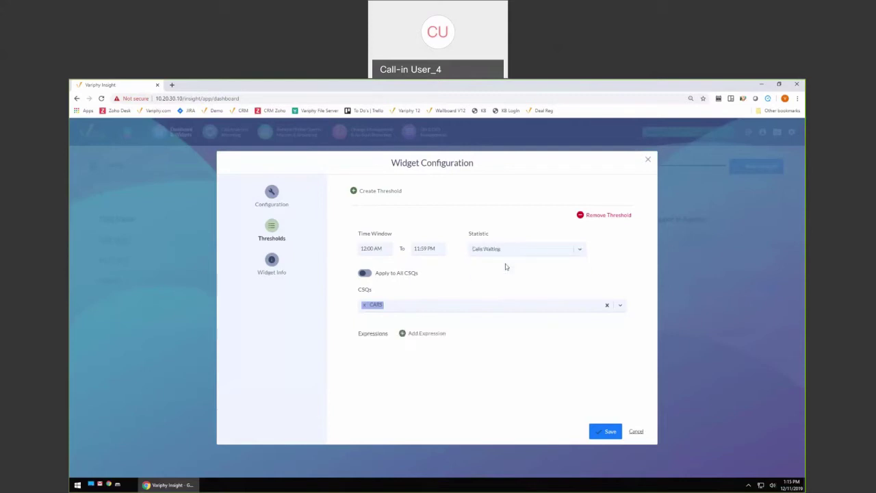
Add an expression to the Calls Waiting threshold that shows Green when the value equals 0
left_click(418, 334)
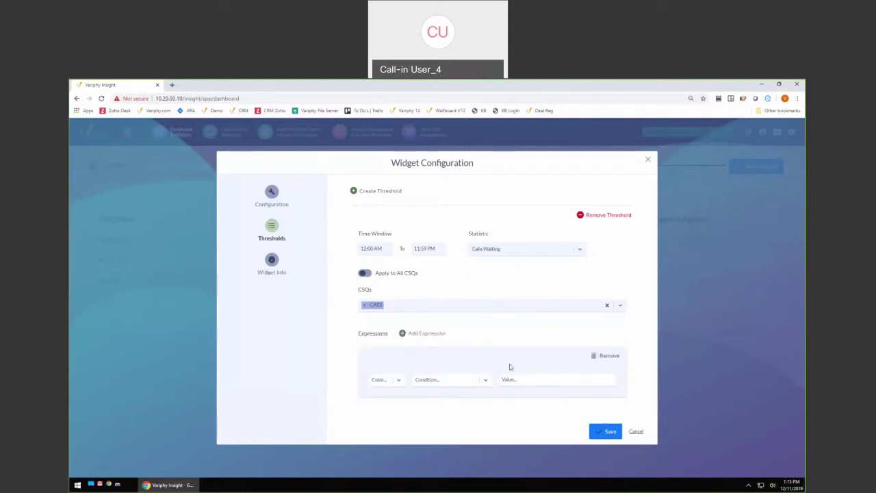
left_click(386, 381)
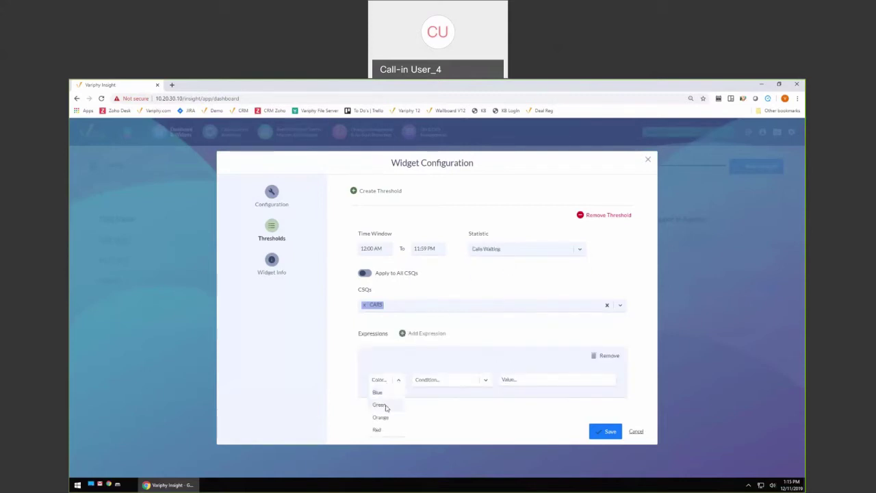
left_click(383, 404)
left_click(456, 382)
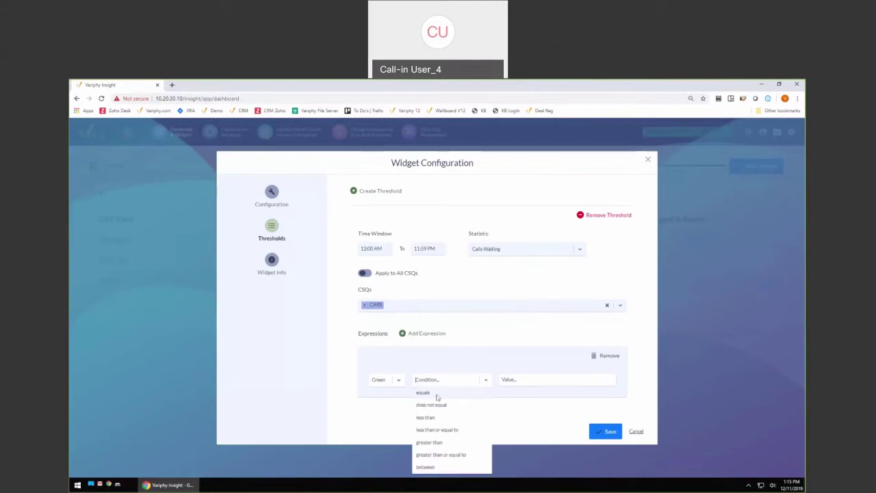
left_click(439, 398)
left_click(547, 378)
type("0")
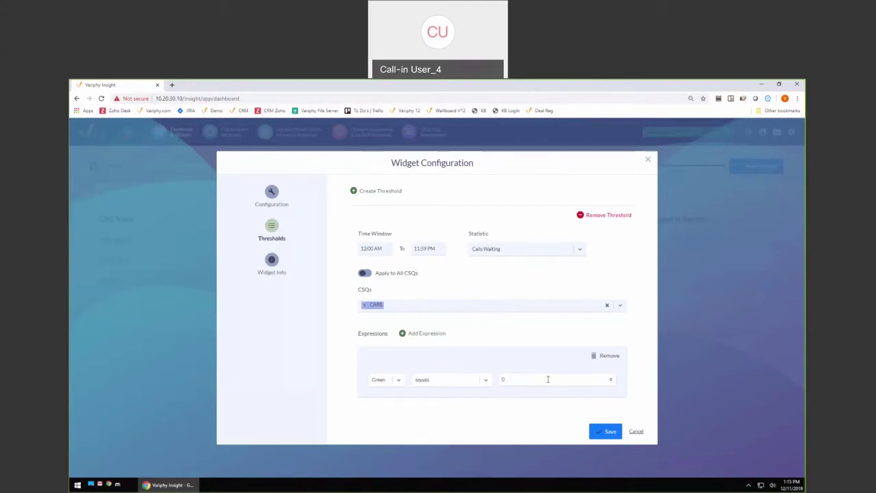
Add a second expression to the Calls Waiting threshold that shows Orange when the value is between 1 and 2
left_click(418, 333)
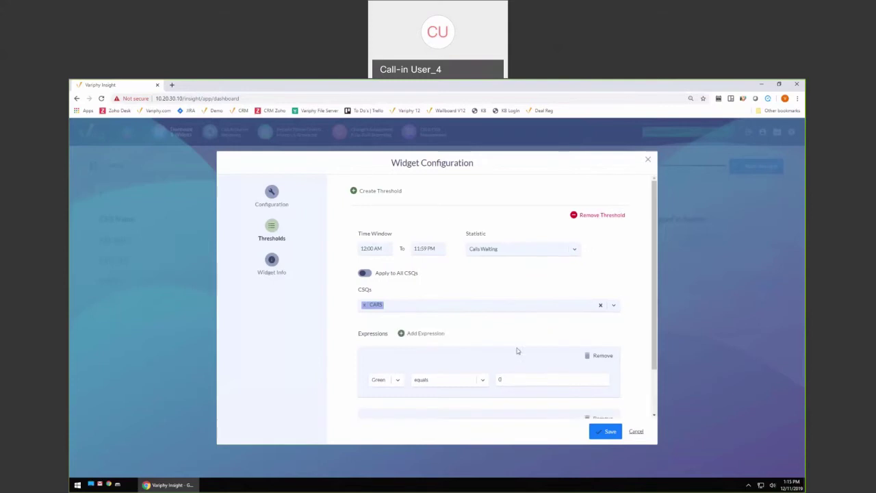
left_click(395, 388)
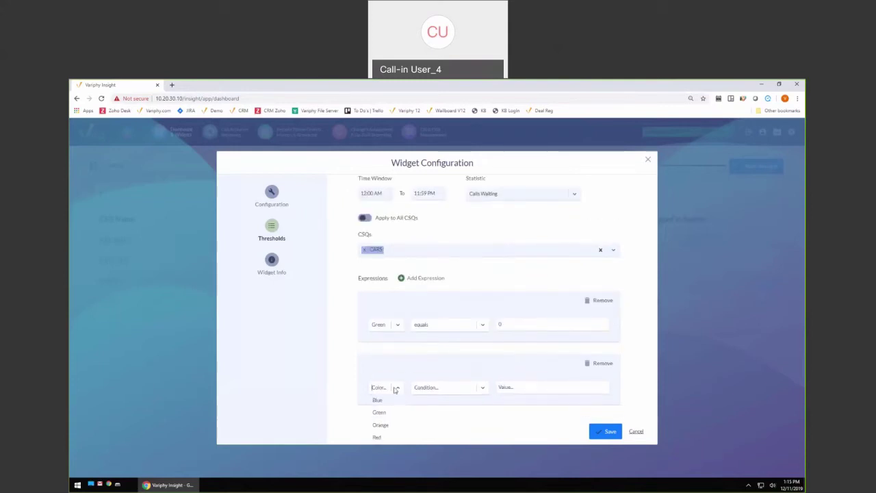
left_click(381, 425)
left_click(482, 388)
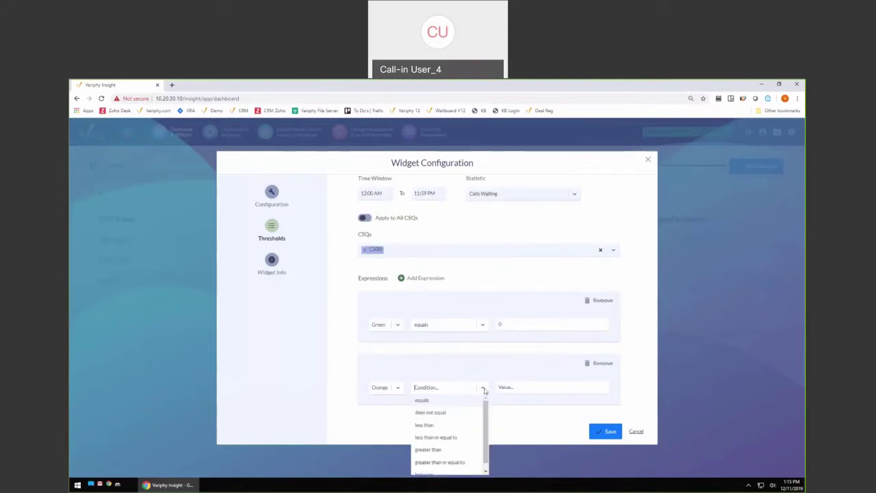
left_click(438, 471)
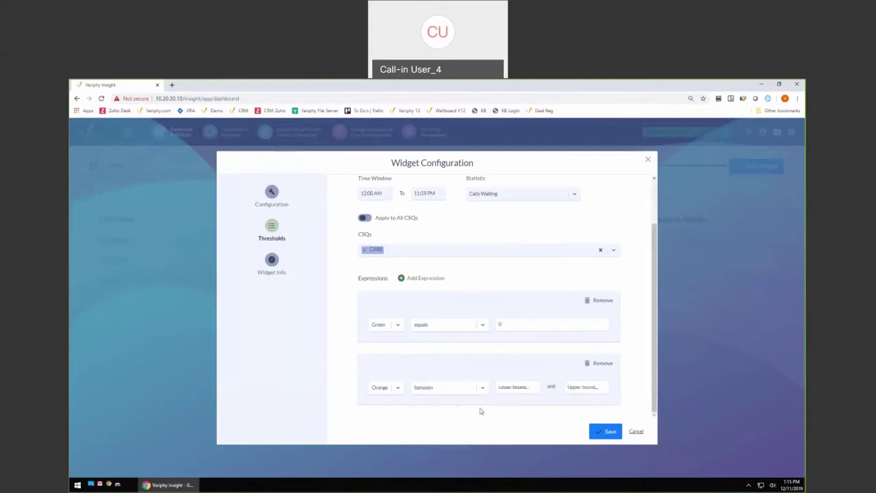
left_click(521, 388)
type("1")
type("2")
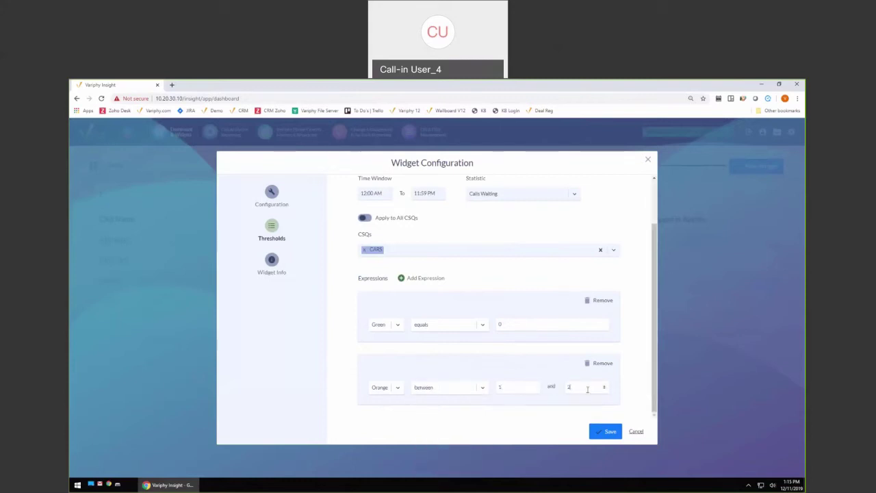
Add a third threshold expression that shows Red when the value is greater than or equal to 3, and save the widget
left_click(408, 279)
scroll(438, 343, "down", 1)
left_click(399, 389)
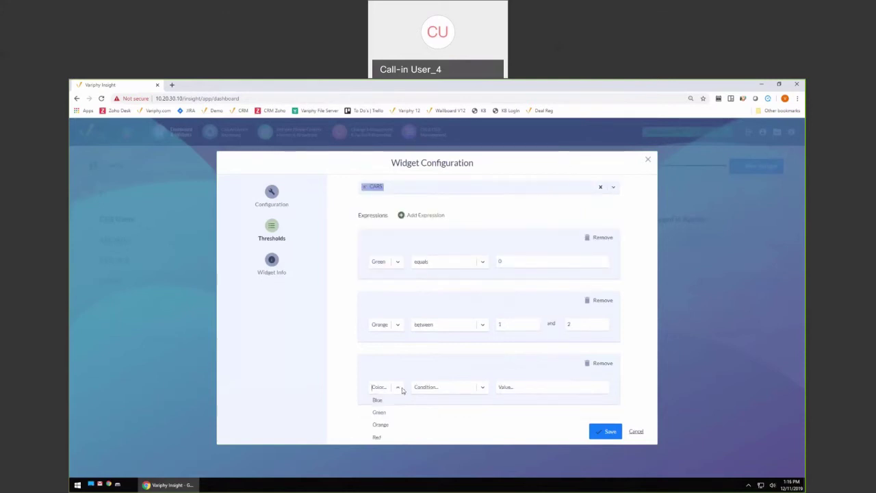
left_click(379, 437)
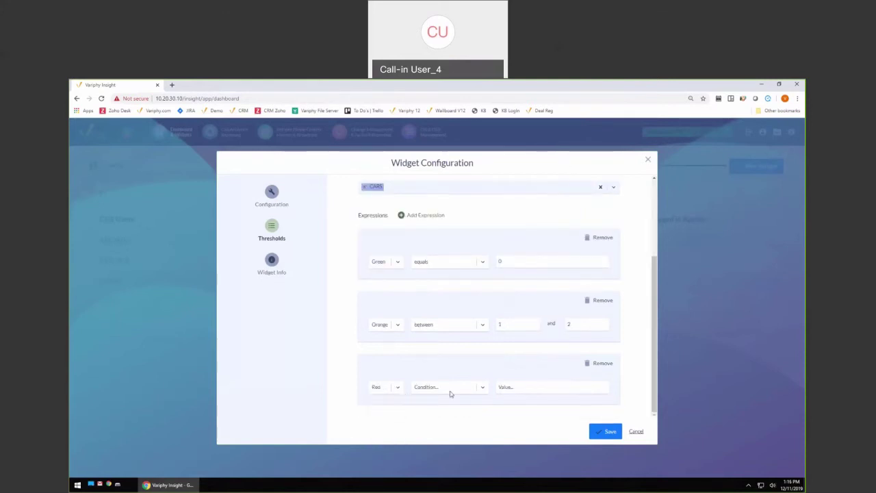
left_click(451, 391)
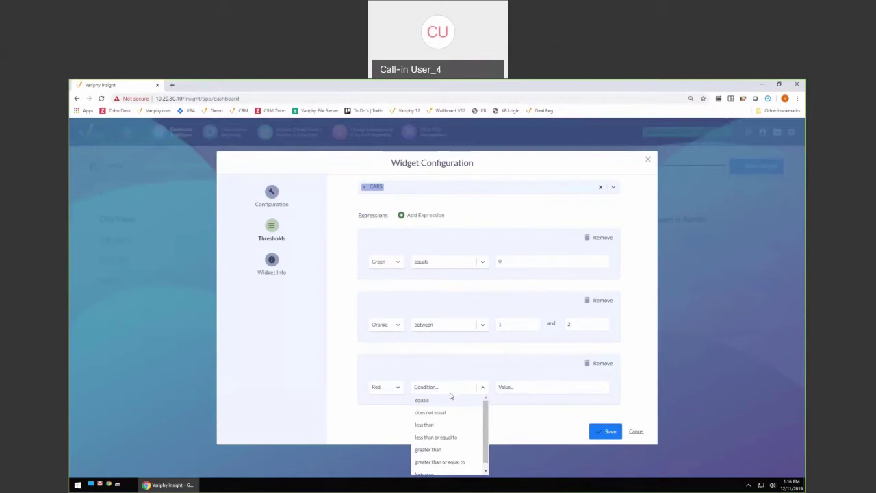
left_click(449, 461)
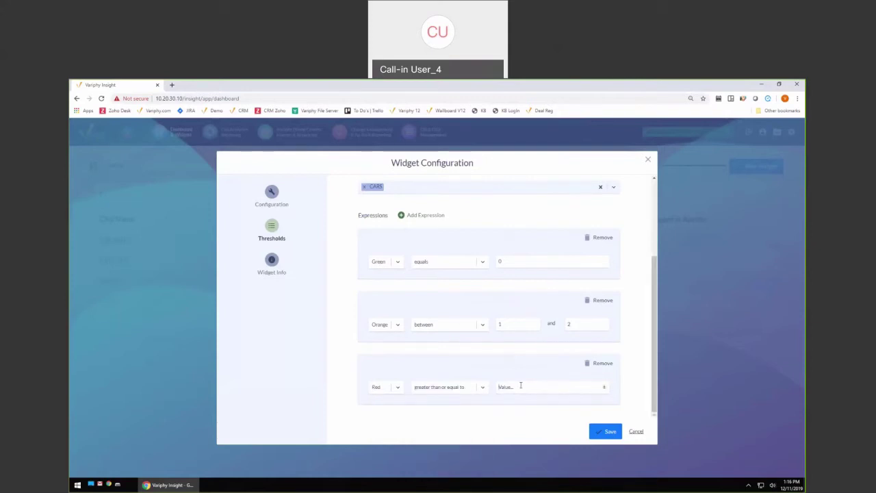
left_click(520, 385)
type("3")
left_click(607, 432)
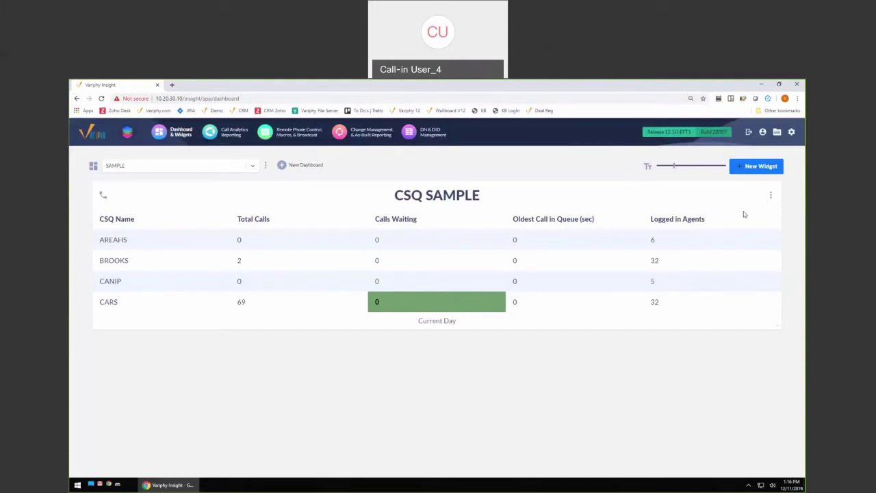
Start a new UCCX Call Analytics widget of type Real-Time Agent Activity on the Real Time UCCX cluster
left_click(757, 166)
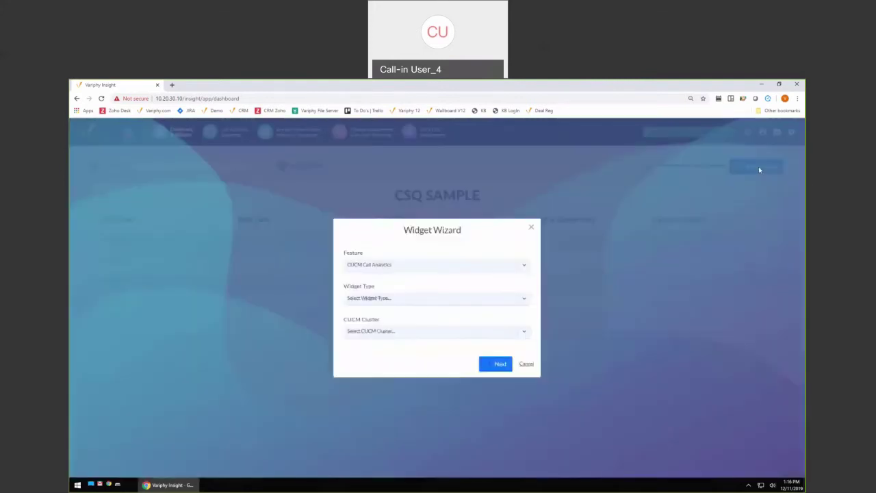
left_click(445, 267)
left_click(416, 277)
left_click(400, 299)
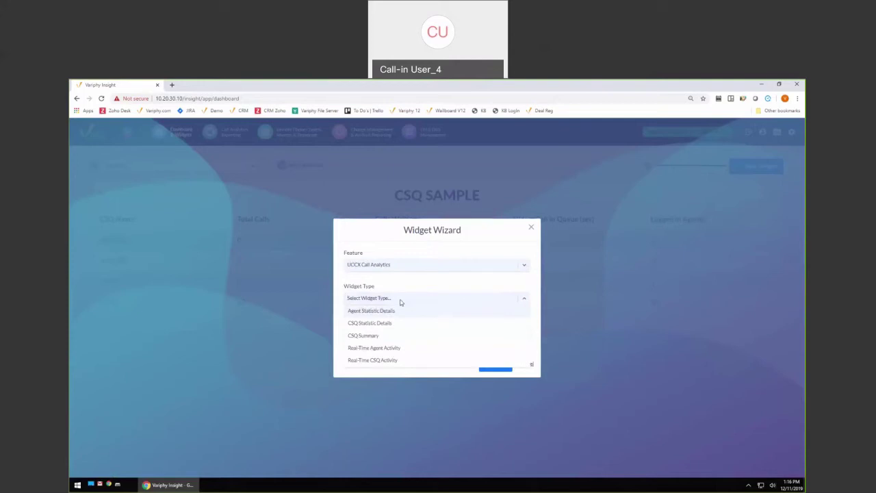
left_click(395, 350)
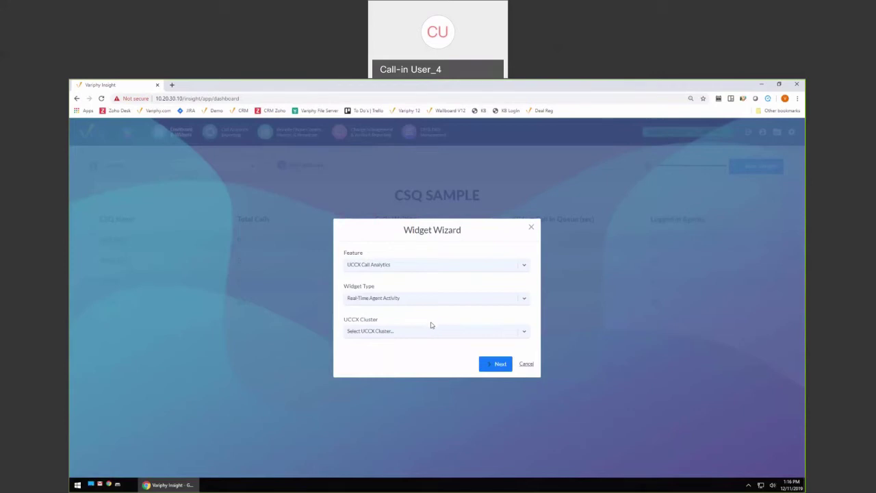
left_click(431, 331)
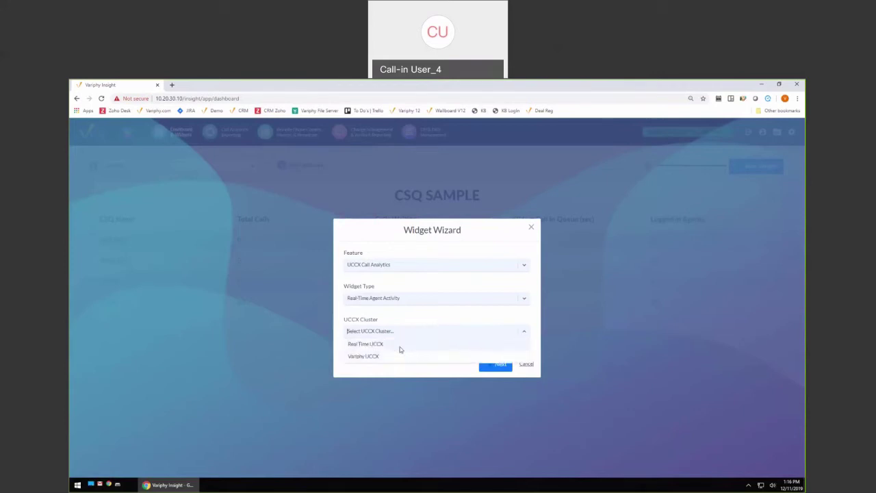
left_click(399, 344)
left_click(498, 367)
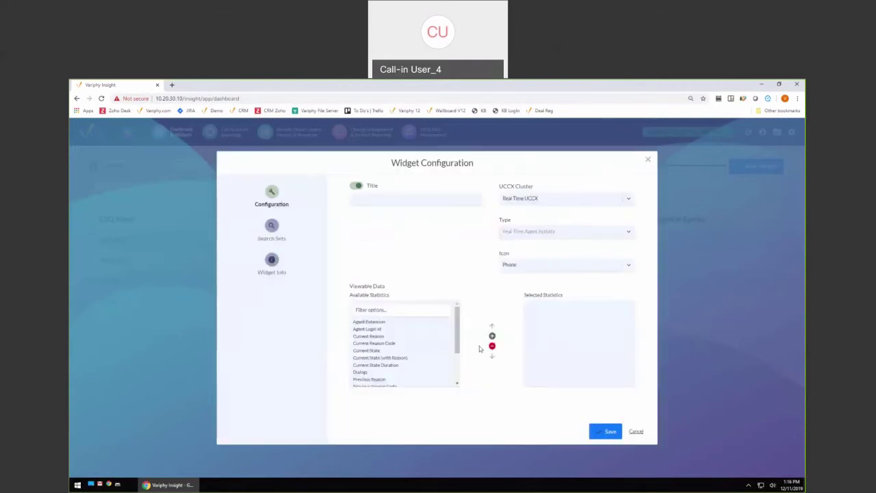
Title the widget Agent Sample and add Current State (with Reason), Current State Duration and Dialogs to its selected statistics
left_click(389, 199)
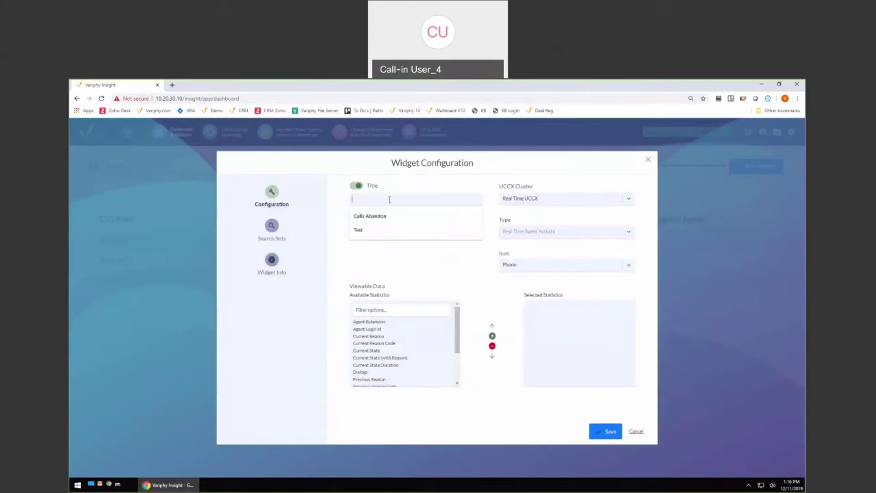
type("Agent Sample")
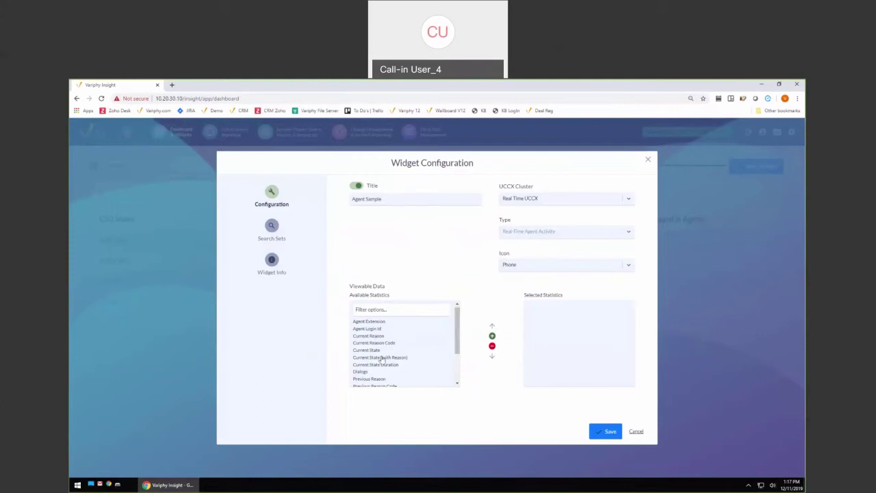
left_click(382, 357)
left_click(491, 336)
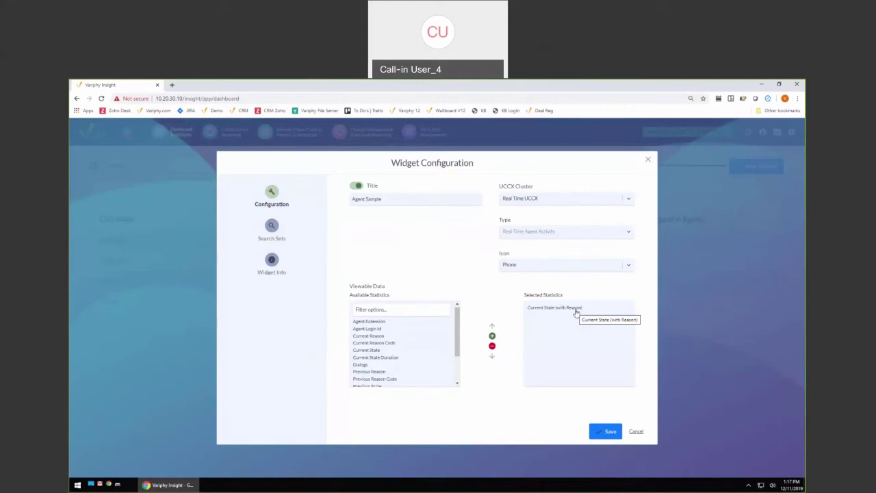
left_click(383, 358)
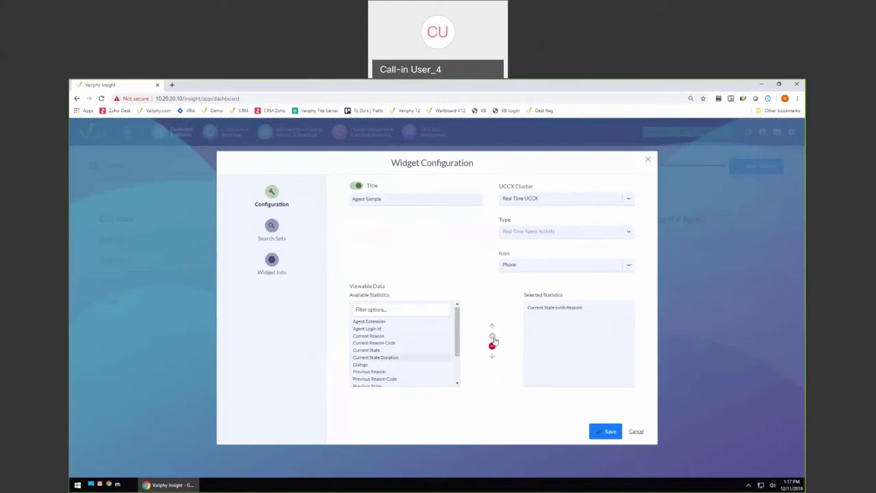
left_click(493, 337)
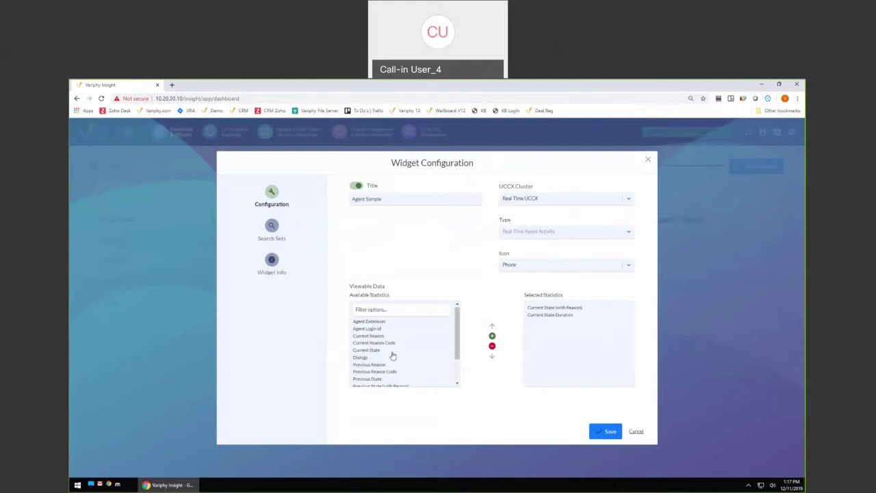
left_click(391, 357)
left_click(492, 336)
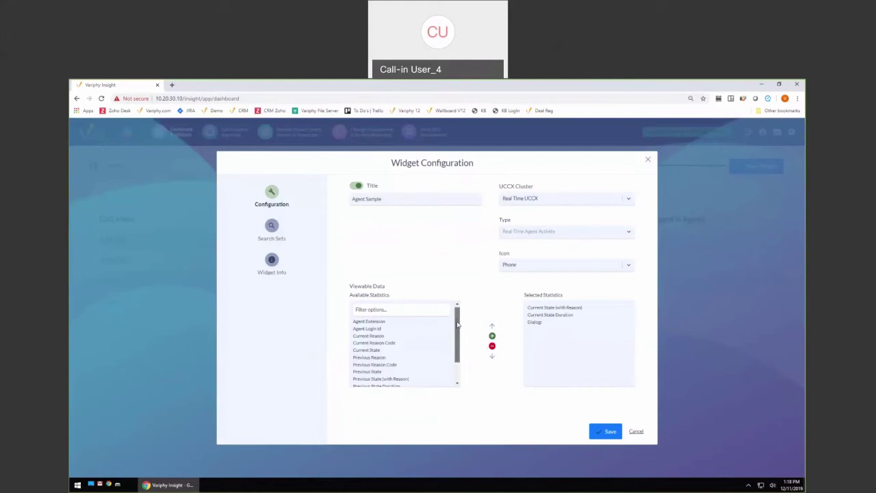
Add Previous State (with Reason) and Previous State Duration to the widget's selected statistics
scroll(457, 340, "down", 2)
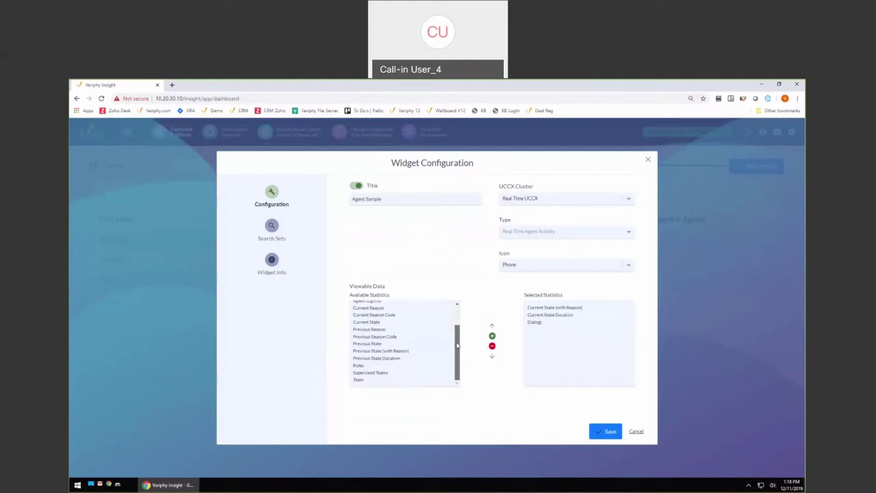
left_click_drag(458, 340, 457, 334)
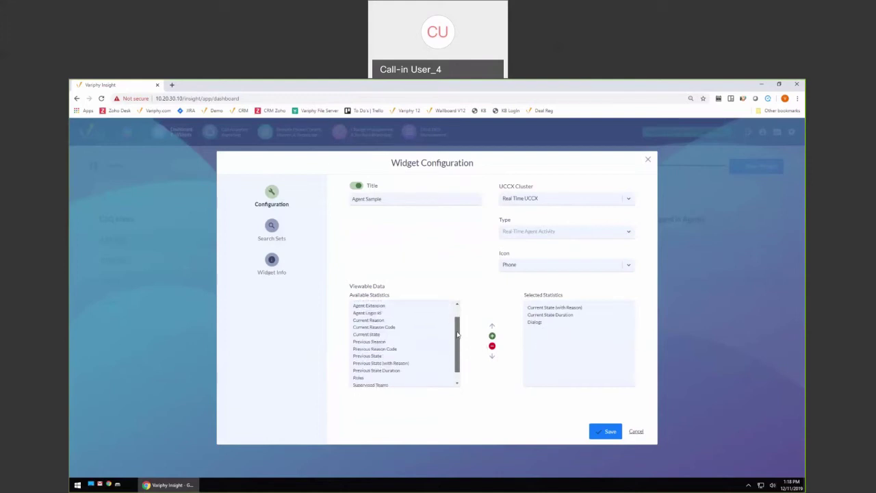
left_click(407, 373)
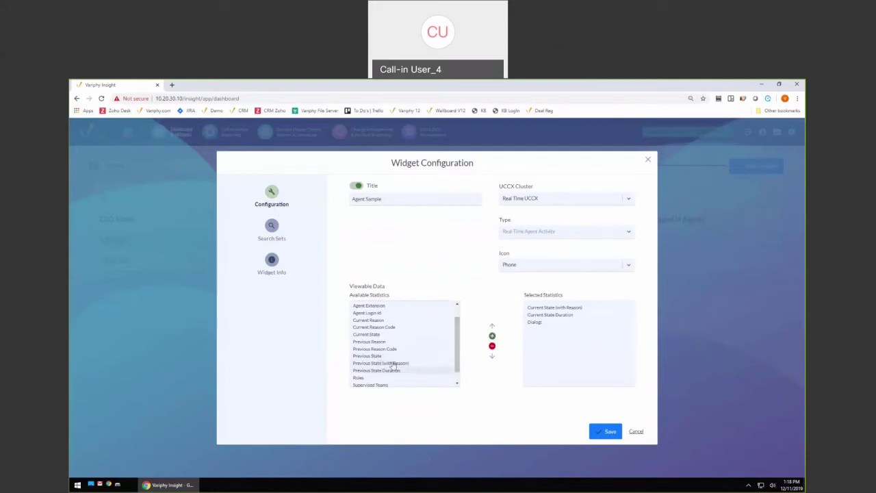
double_click(438, 362)
left_click(389, 364)
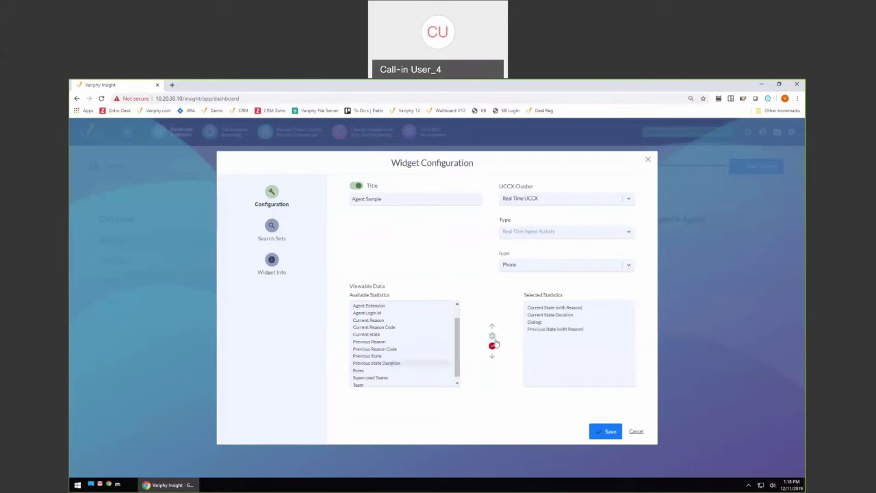
left_click(492, 335)
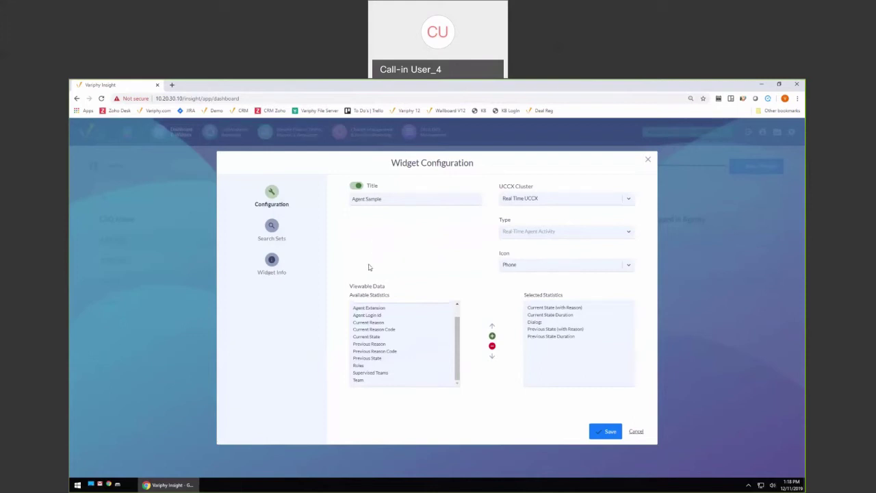
Create an agent search set for the widget and view the values available for an Agent criterion
left_click(272, 227)
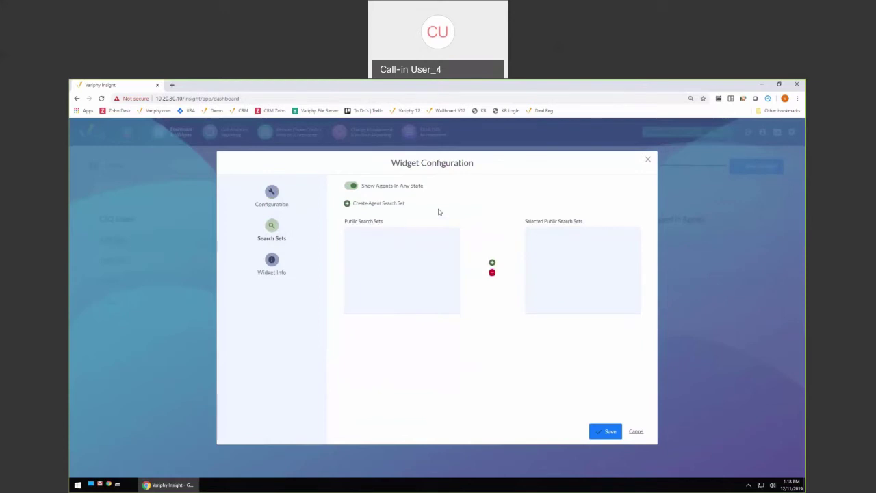
left_click(378, 204)
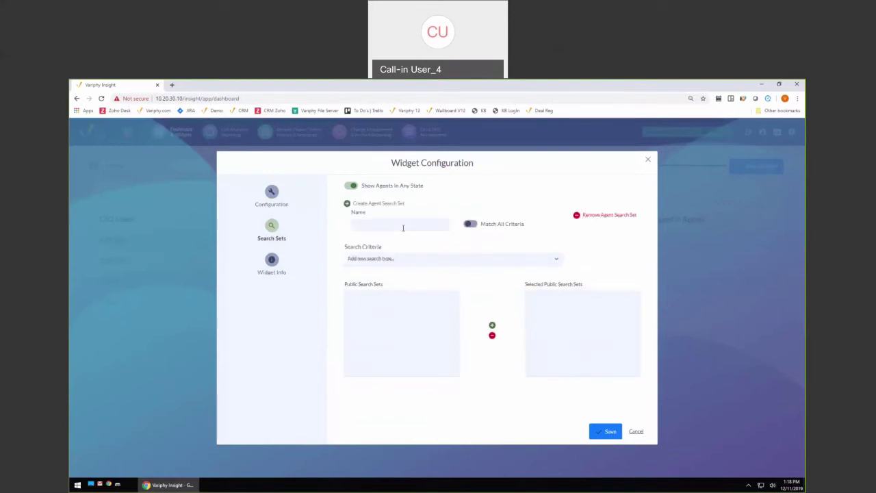
left_click(414, 263)
left_click(387, 272)
left_click(581, 259)
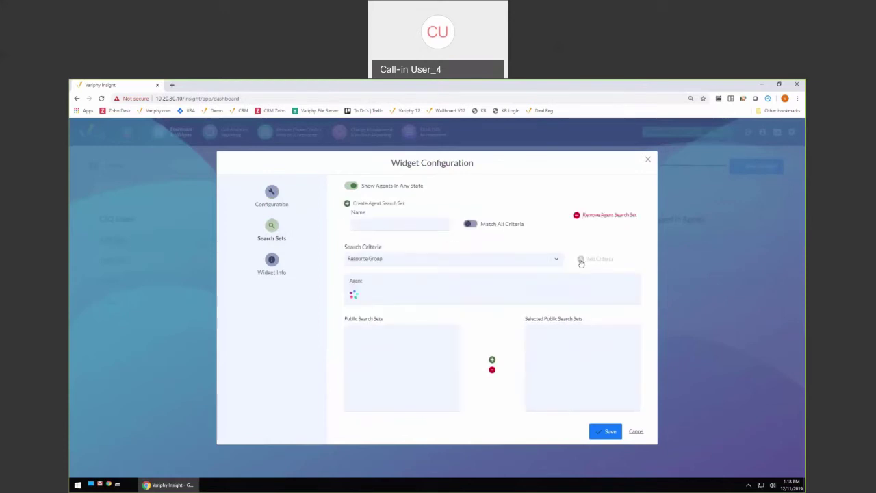
left_click(383, 297)
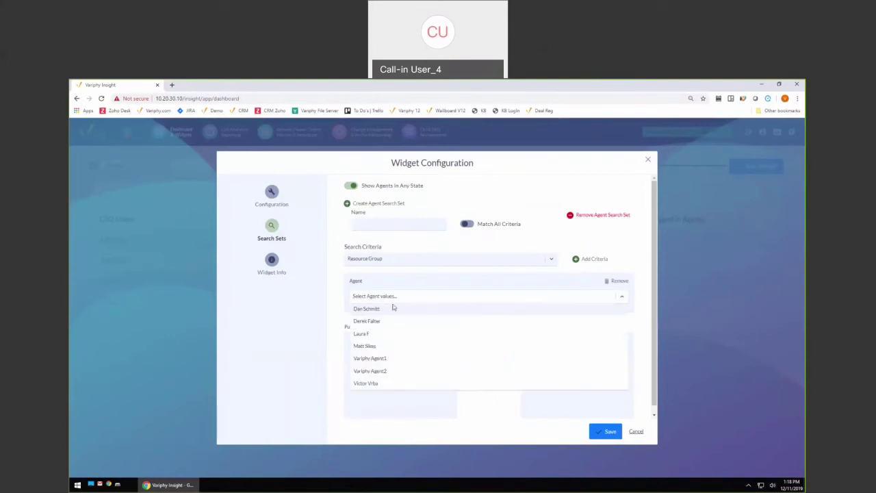
left_click(407, 286)
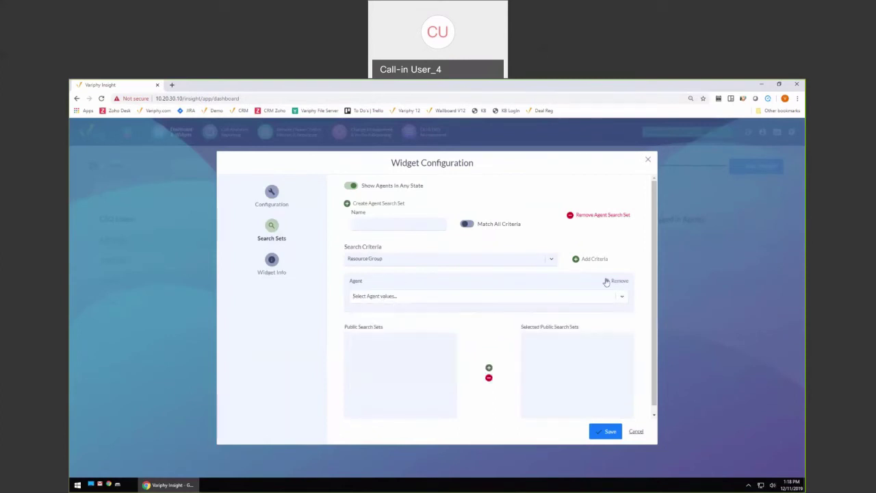
Replace the Agent criterion with a Resource Group criterion and view the resource groups it offers
left_click(537, 259)
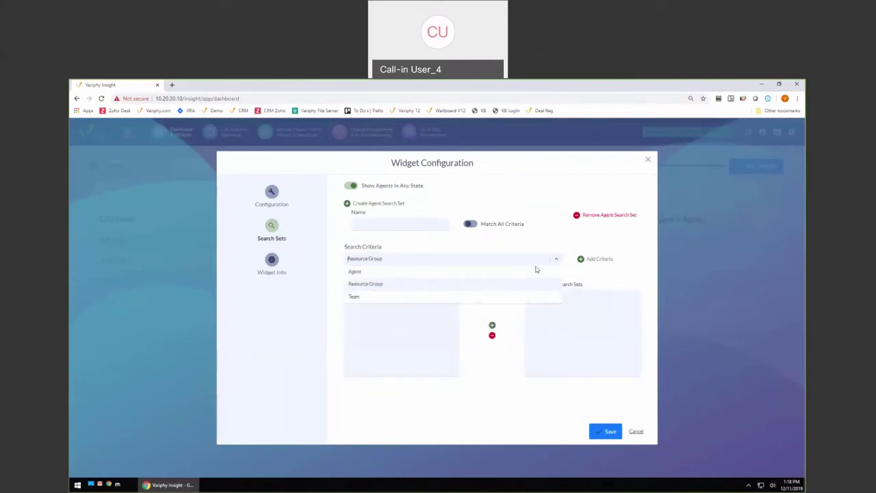
left_click(397, 284)
left_click(581, 259)
left_click(402, 295)
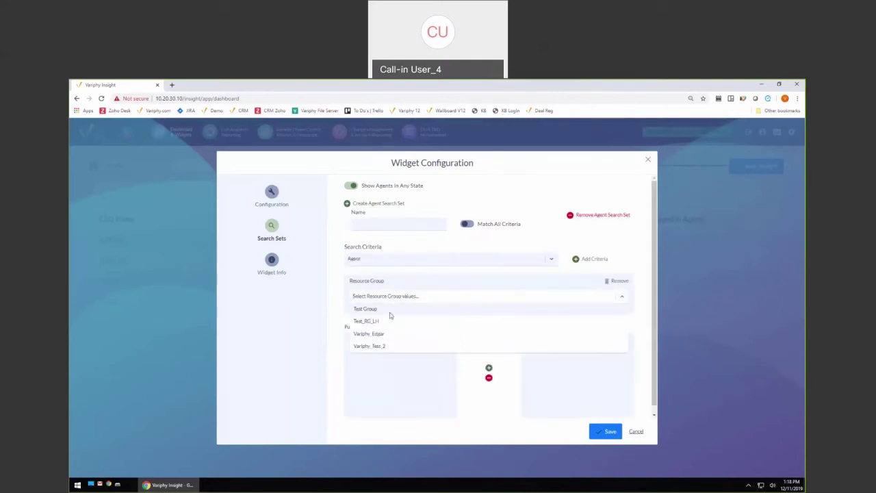
left_click(555, 280)
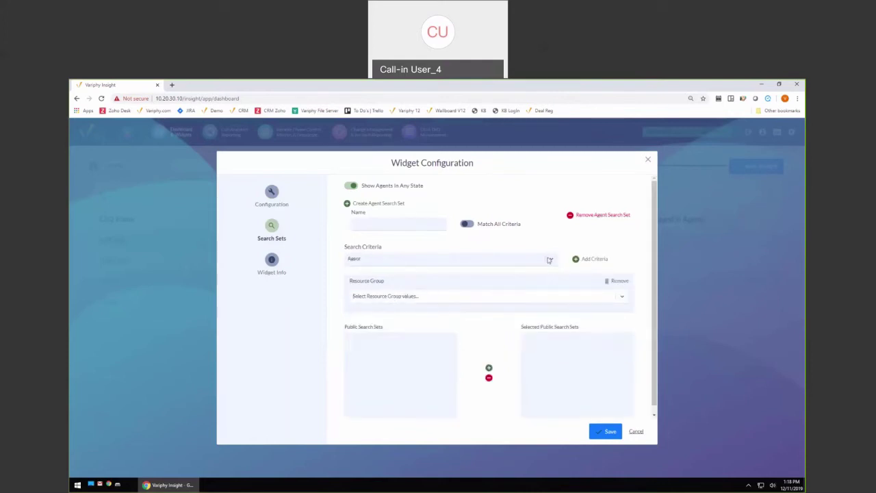
Add a Team criterion to the agent search set
left_click(551, 259)
left_click(390, 289)
left_click(581, 259)
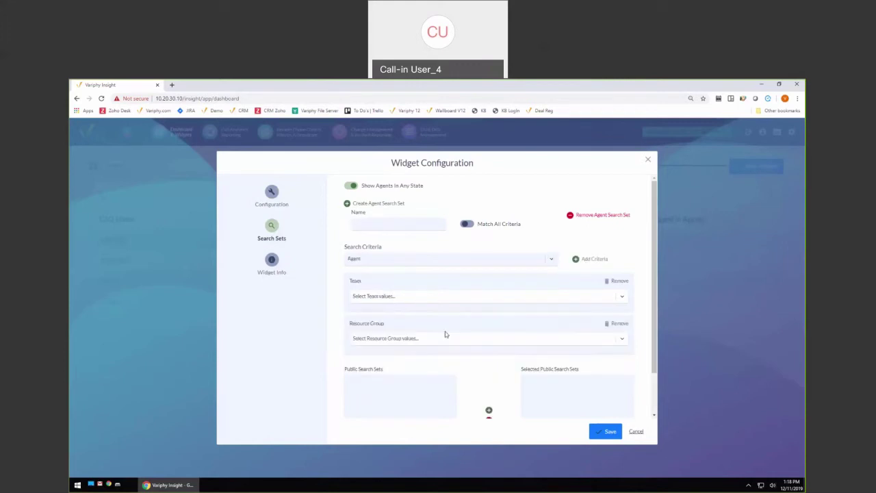
Set the Team criterion to Pickle Rick and remove the Resource Group criterion from the agent search set
left_click(420, 297)
left_click(384, 335)
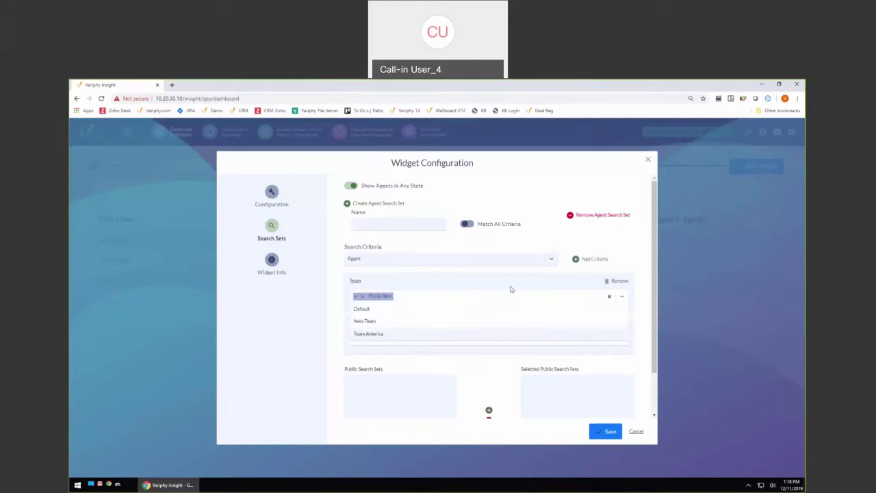
left_click(569, 273)
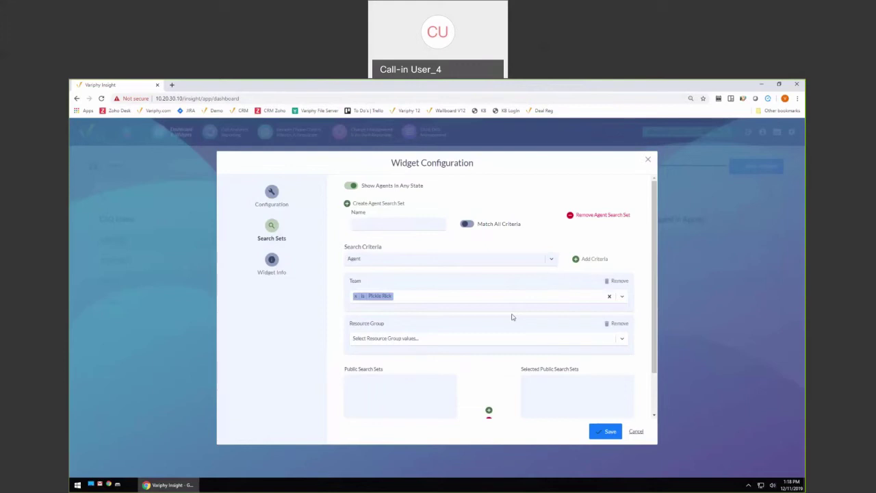
left_click(619, 323)
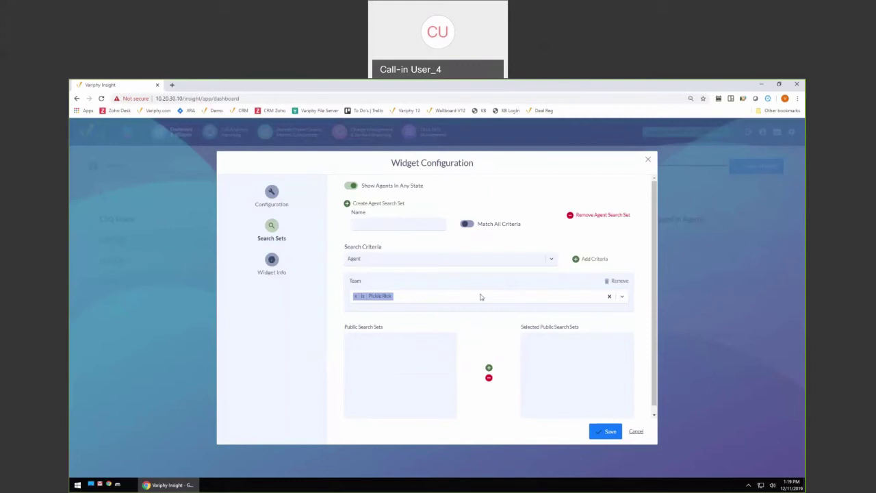
Add an Agent criterion that excludes one agent with "is not", and turn on Match All Criteria for the search set
left_click(551, 261)
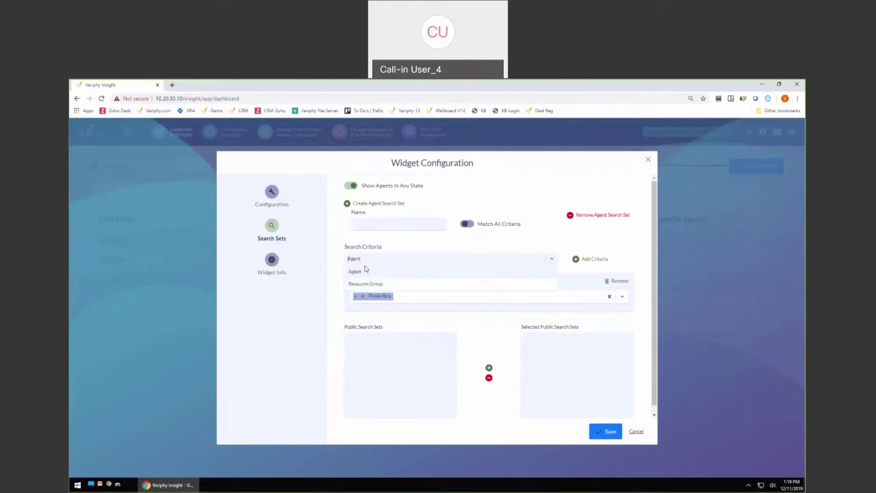
left_click(364, 270)
left_click(591, 261)
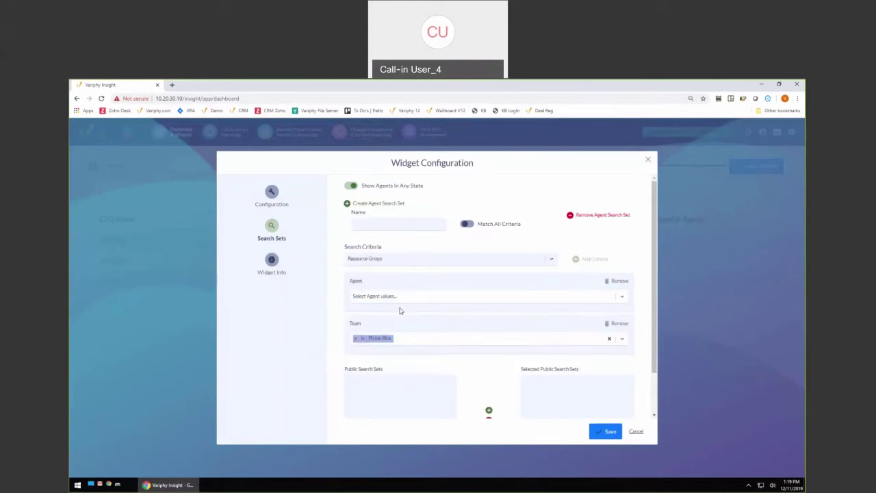
left_click(386, 296)
left_click(361, 333)
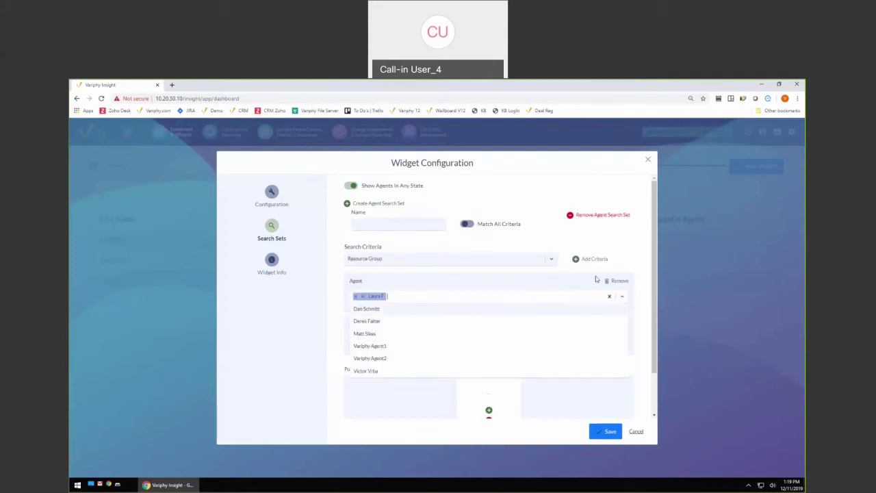
left_click(493, 234)
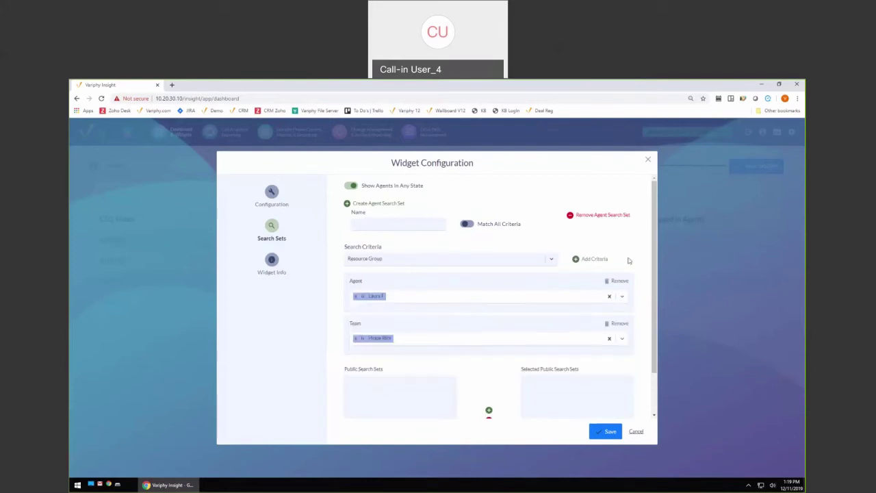
left_click(474, 225)
left_click(364, 299)
Name the agent search set "Team" and save the widget configuration
left_click(382, 228)
type("Team")
left_click(604, 431)
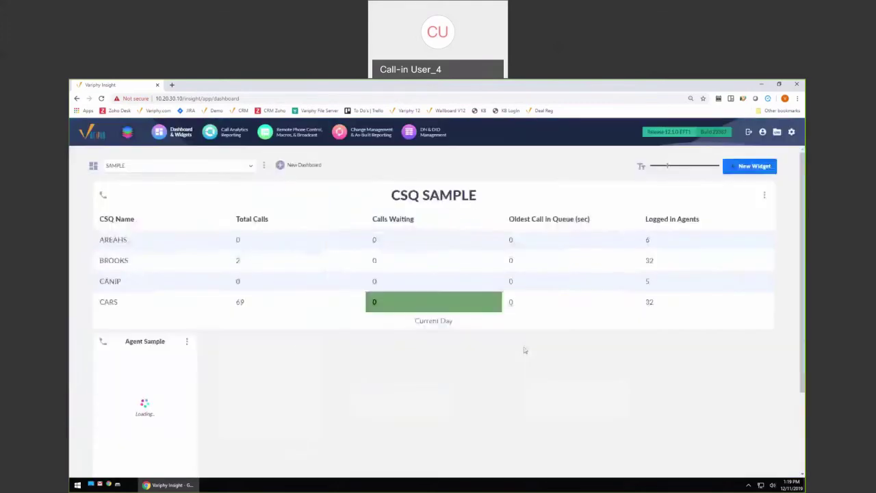
Widen the Agent Sample widget to the full dashboard width and look through its agent rows
scroll(230, 422, "down", 1)
left_click_drag(191, 401, 775, 404)
scroll(454, 356, "up", 1)
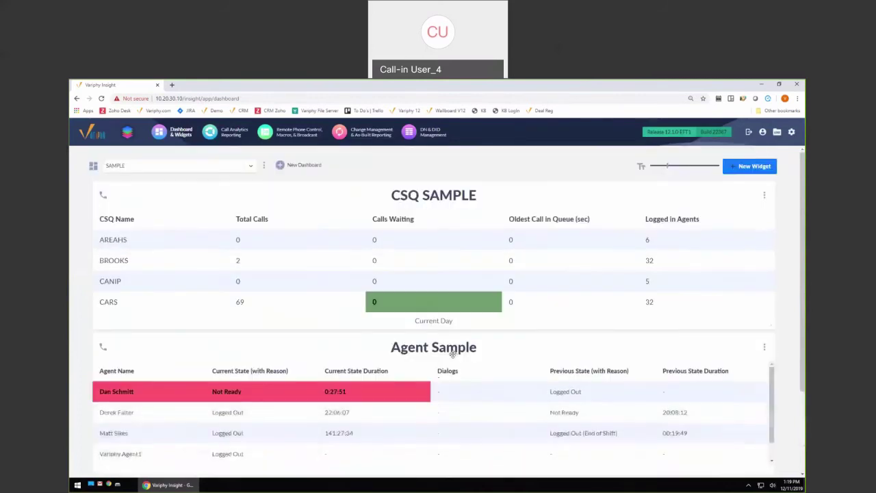
scroll(454, 348, "down", 1)
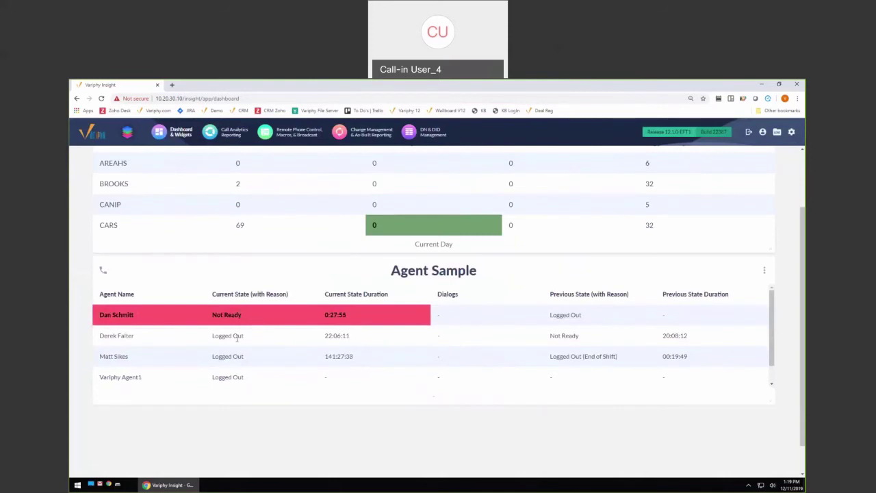
scroll(770, 324, "down", 1)
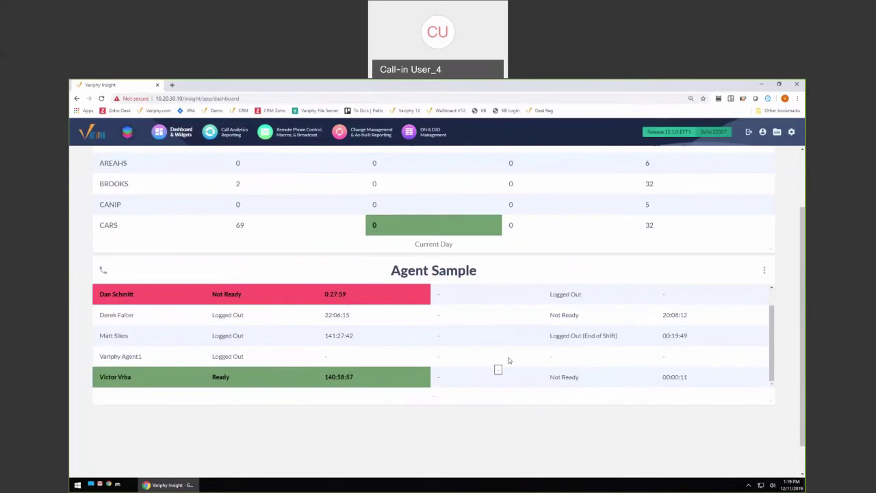
scroll(503, 361, "up", 1)
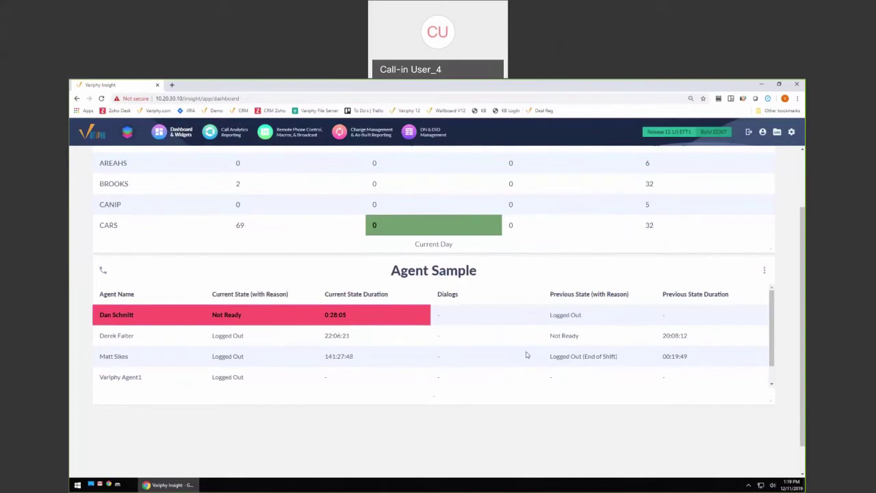
Reopen the Agent Sample widget's search set configuration and turn off Show Agents In Any State
left_click(764, 271)
left_click(738, 288)
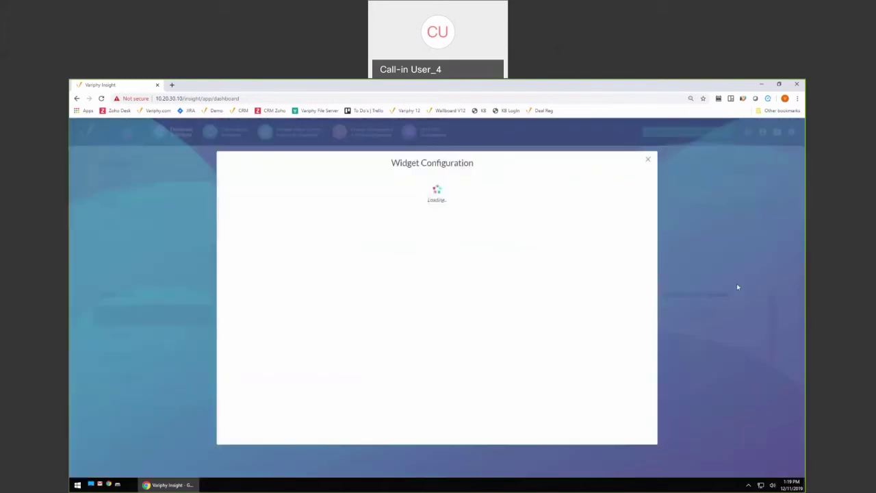
left_click(272, 226)
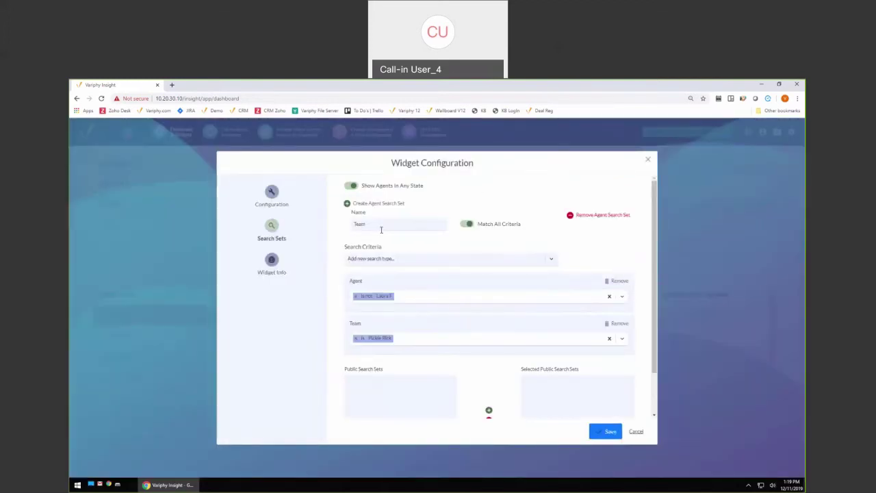
left_click(350, 185)
Show only agents in the states Logged In, Not Ready, Ready, Reserved, Talking and Working, and save the widget
left_click(375, 215)
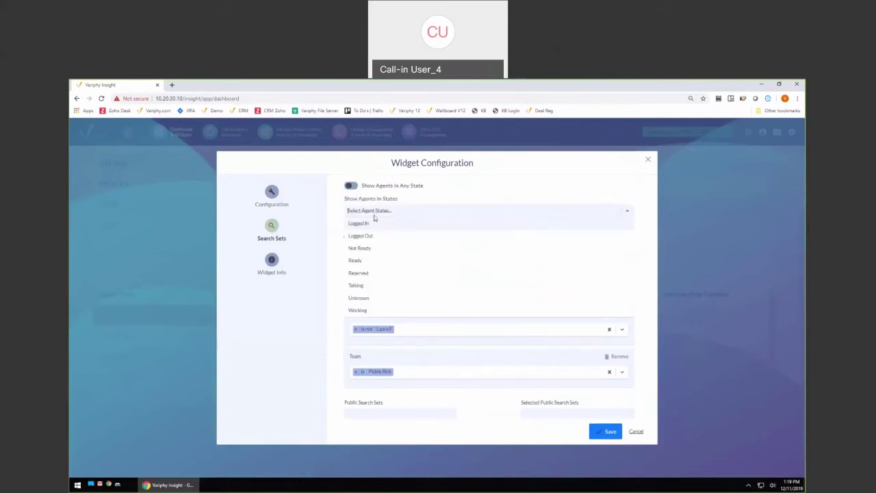
left_click(374, 219)
left_click(425, 214)
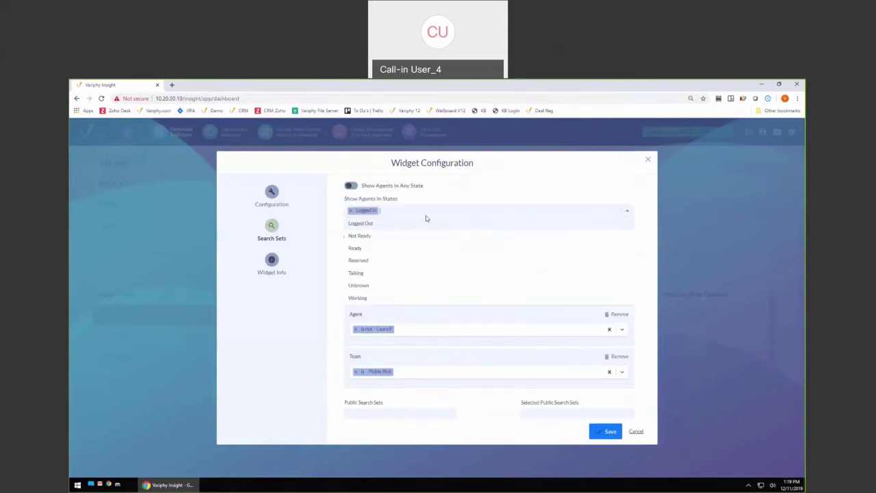
left_click(362, 235)
left_click(407, 220)
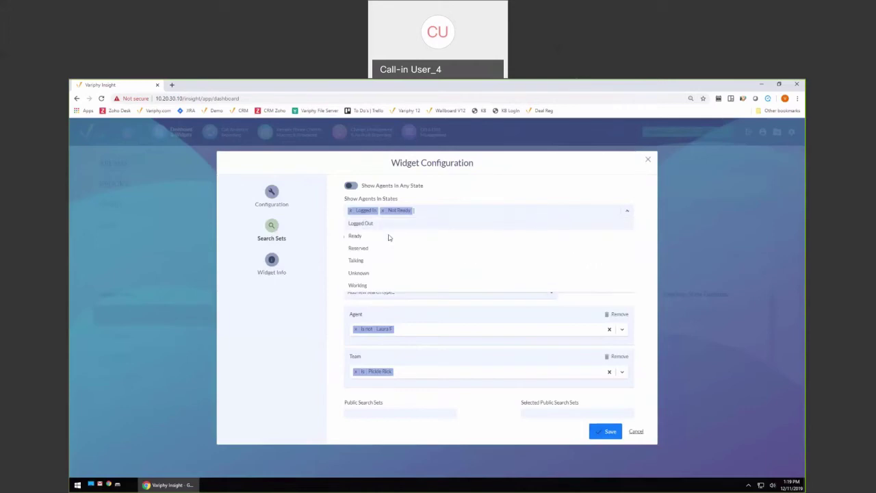
left_click(388, 237)
left_click(458, 214)
left_click(384, 236)
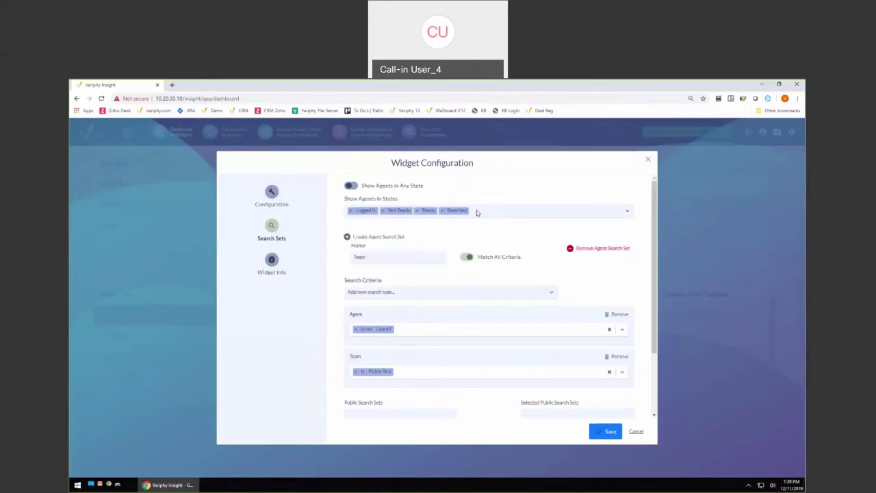
left_click(477, 213)
left_click(385, 236)
left_click(480, 215)
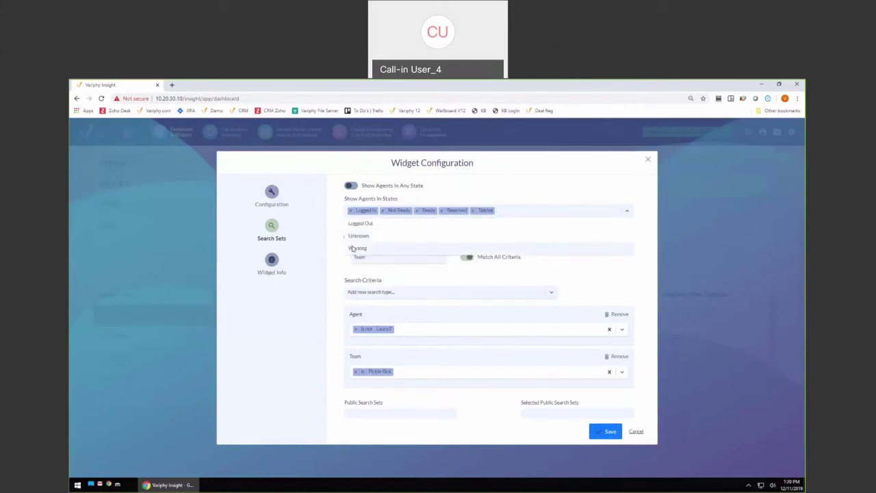
left_click(607, 430)
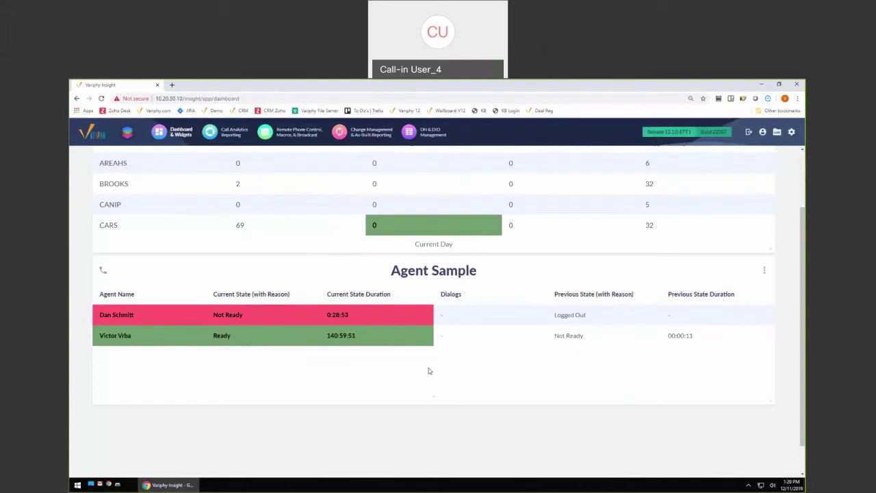
Duplicate the Agent Sample widget on the same dashboard and widen the copy to a little over a third of the dashboard's width
left_click(764, 271)
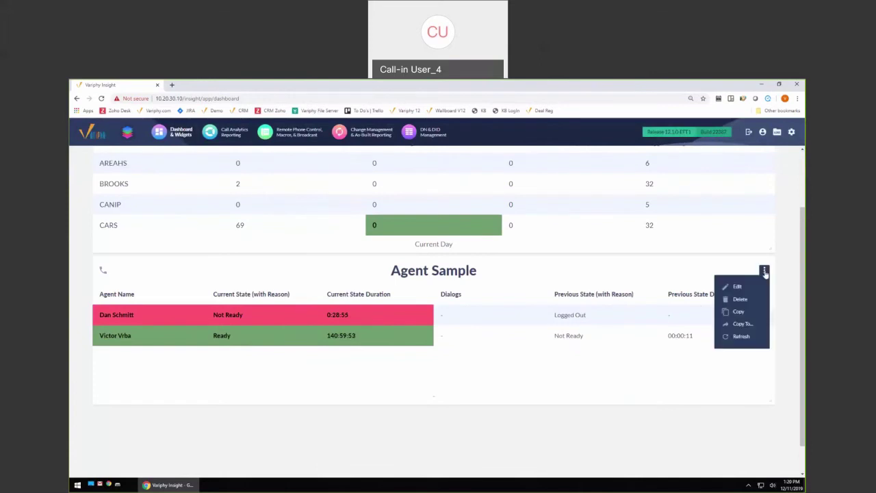
left_click(739, 313)
scroll(577, 361, "down", 2)
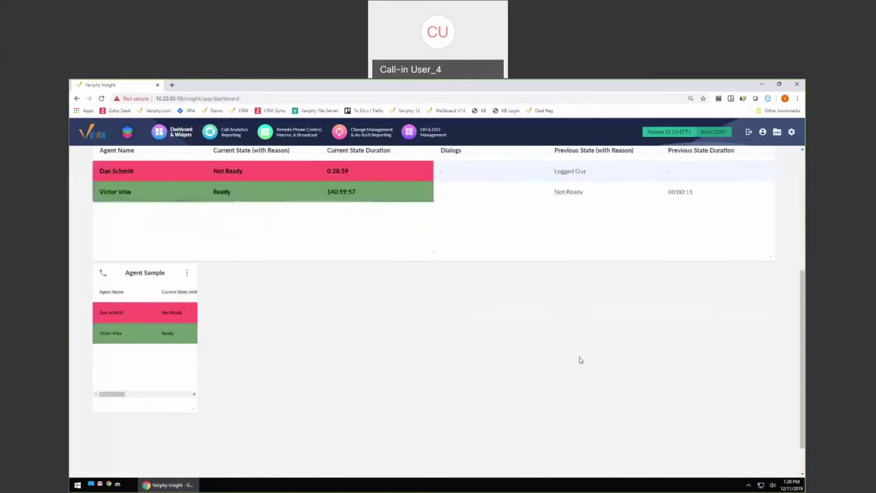
left_click_drag(192, 403, 340, 403)
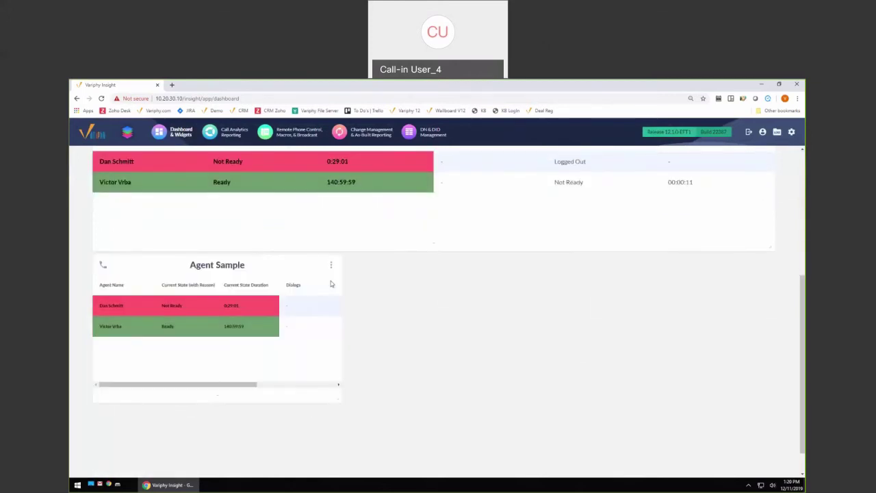
Restrict the copied widget to the Not Ready agent state, save it, and narrow it to just under a third of the dashboard's width
left_click(331, 265)
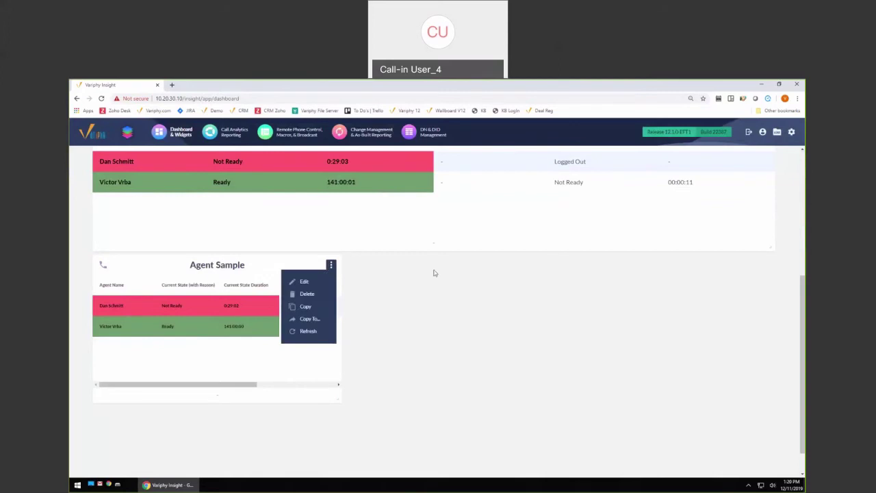
left_click(303, 281)
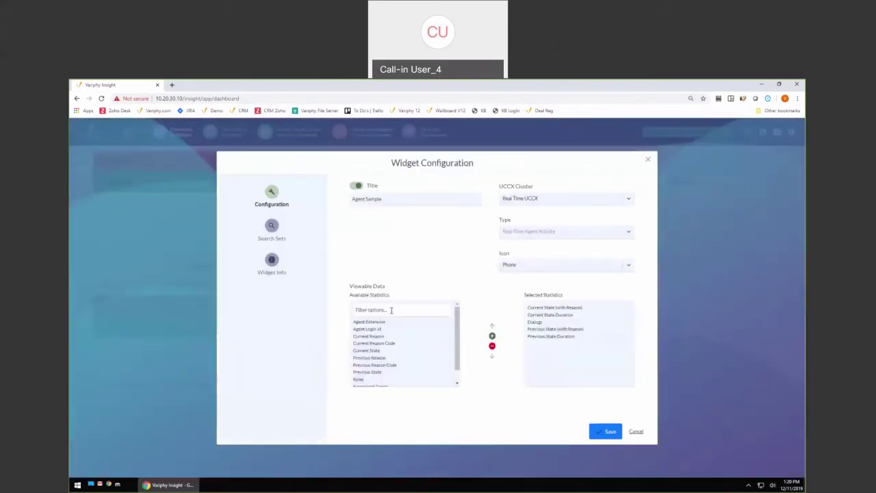
left_click(271, 228)
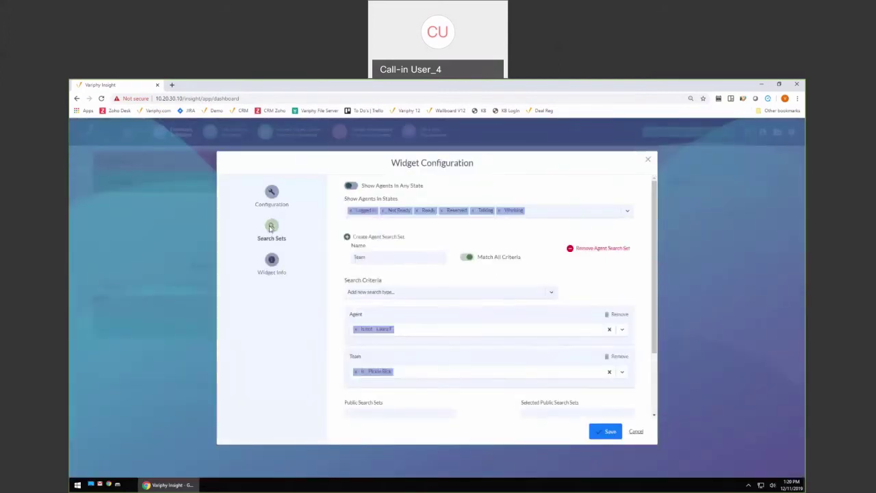
left_click(351, 210)
left_click(385, 211)
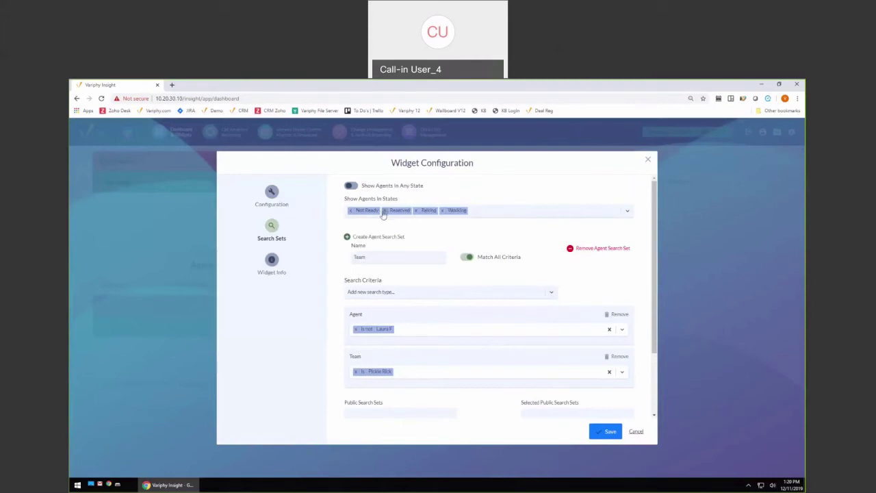
left_click(385, 212)
left_click(385, 212)
left_click(385, 213)
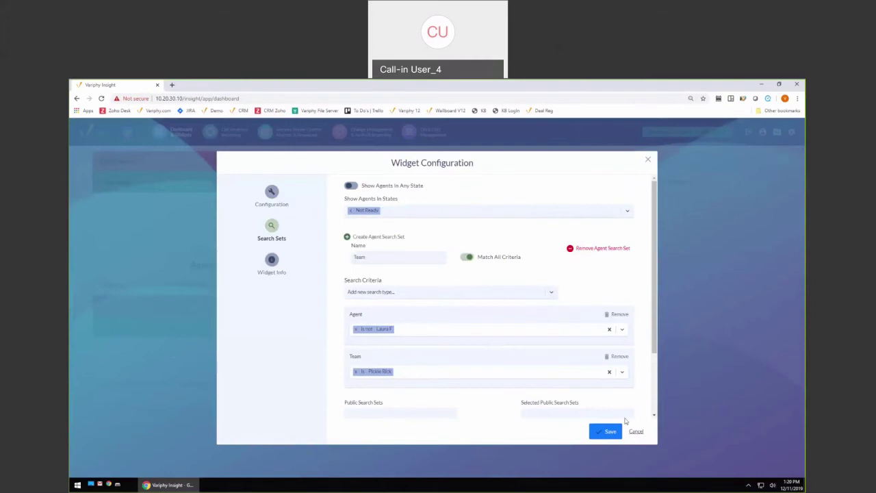
left_click(607, 431)
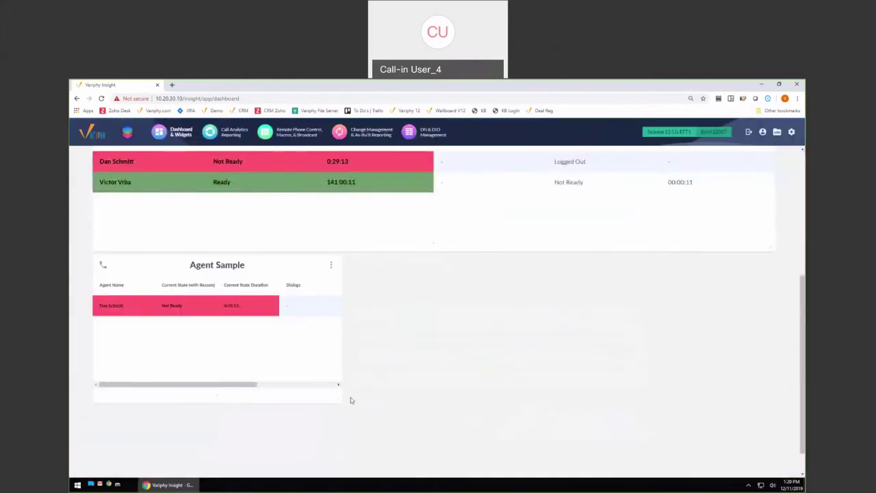
left_click_drag(339, 401, 291, 406)
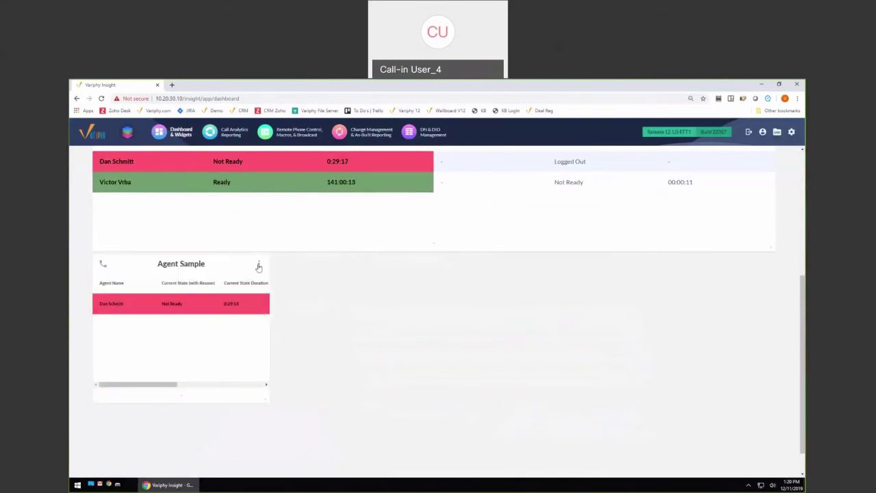
left_click_drag(267, 400, 290, 404)
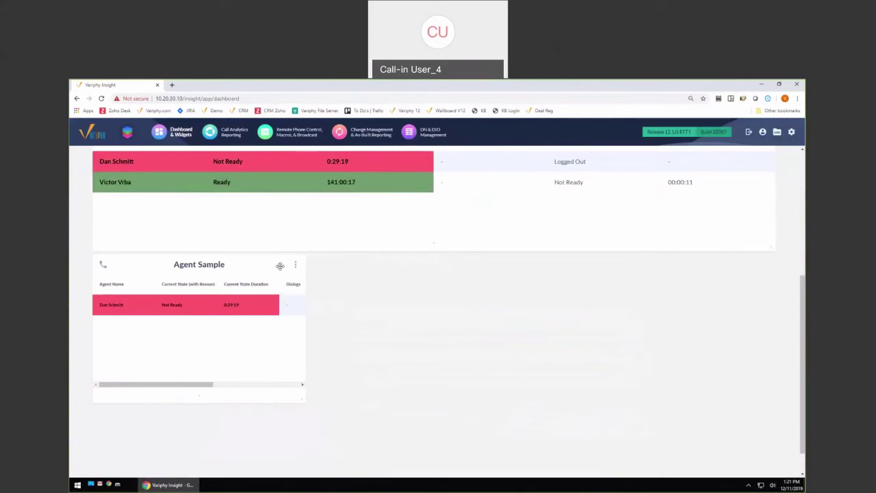
left_click(295, 265)
left_click(284, 281)
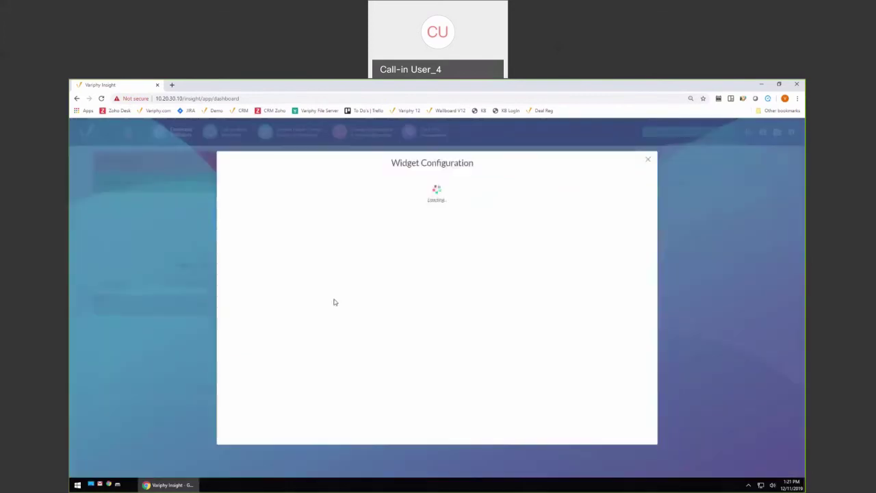
left_click(636, 431)
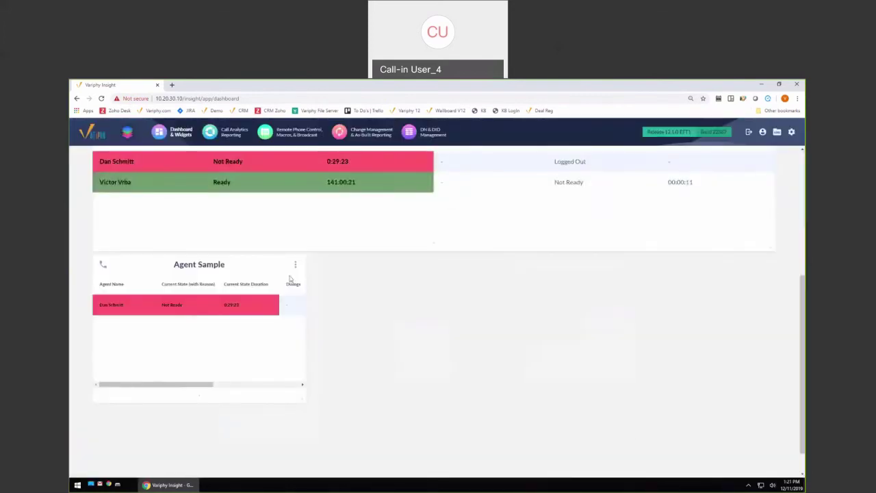
Duplicate the Not Ready Agent Sample widget on the same dashboard and restrict the copy to the Ready agent state
left_click(295, 265)
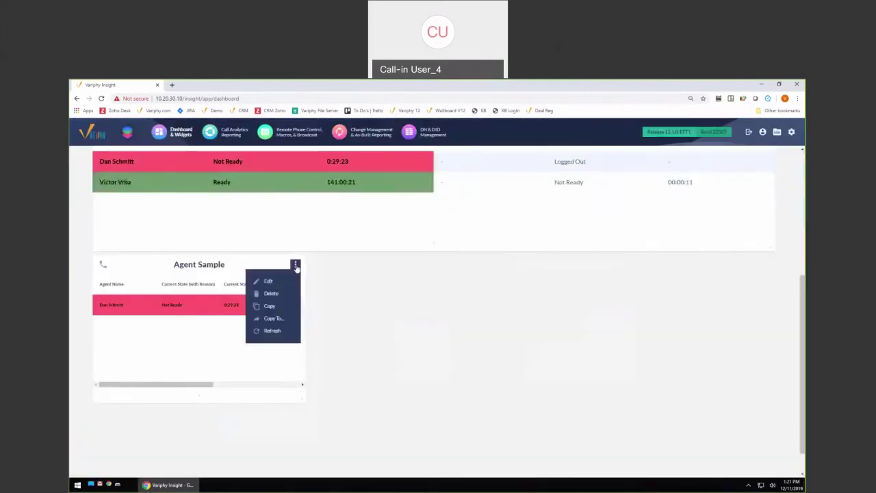
left_click(270, 306)
left_click(403, 263)
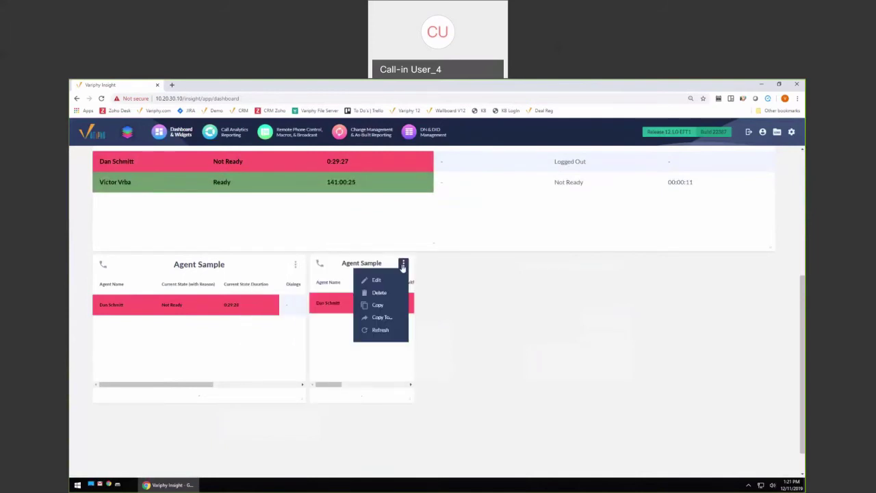
left_click(375, 281)
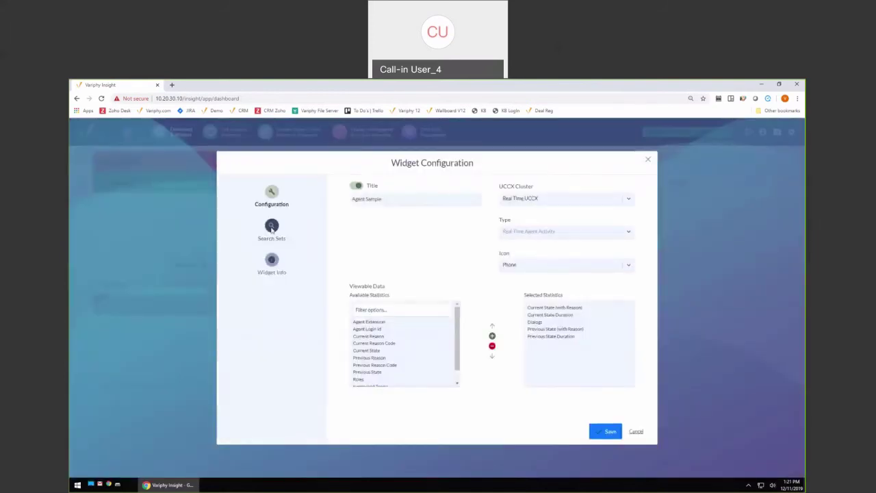
left_click(244, 239)
left_click(350, 213)
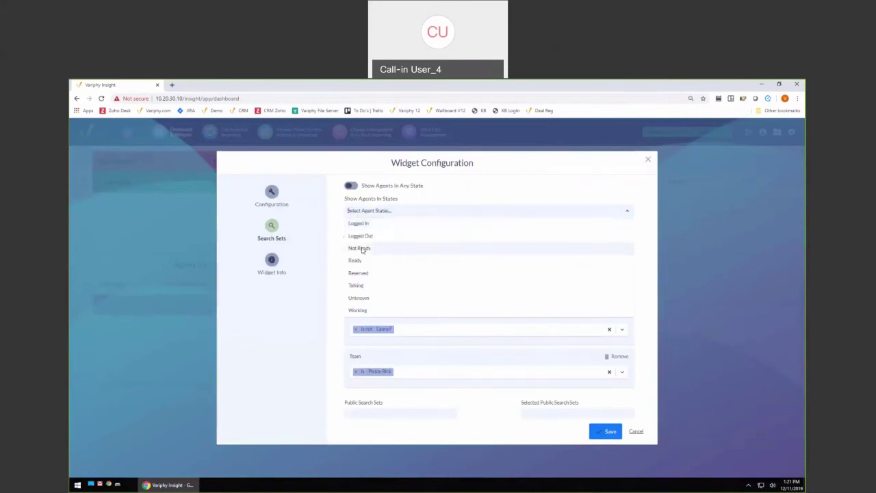
left_click(361, 259)
left_click(604, 431)
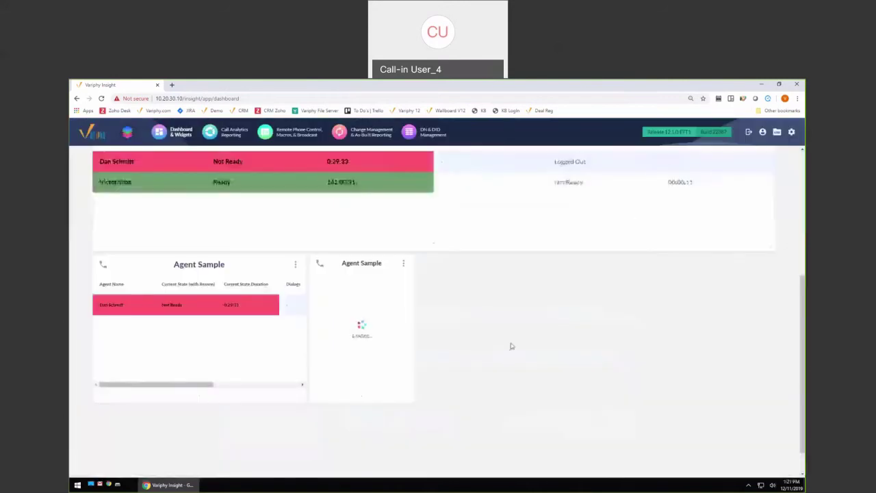
Widen the Ready agents copy to just under a third of the dashboard's width, matching the Not Ready widget
left_click_drag(423, 401, 501, 406)
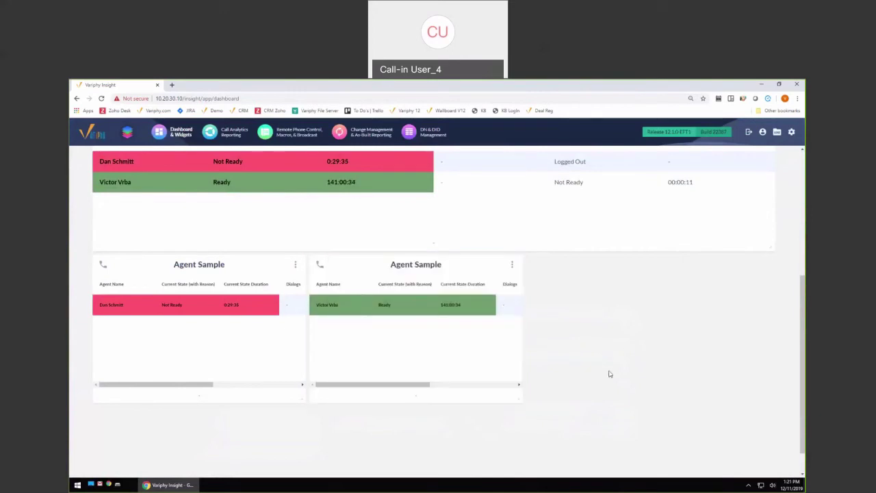
scroll(610, 373, "up", 1)
scroll(610, 374, "up", 2)
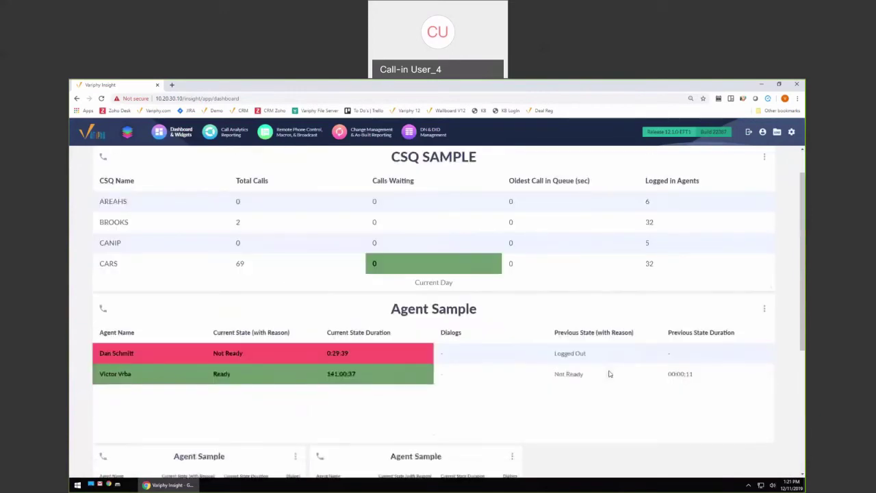
scroll(610, 374, "up", 1)
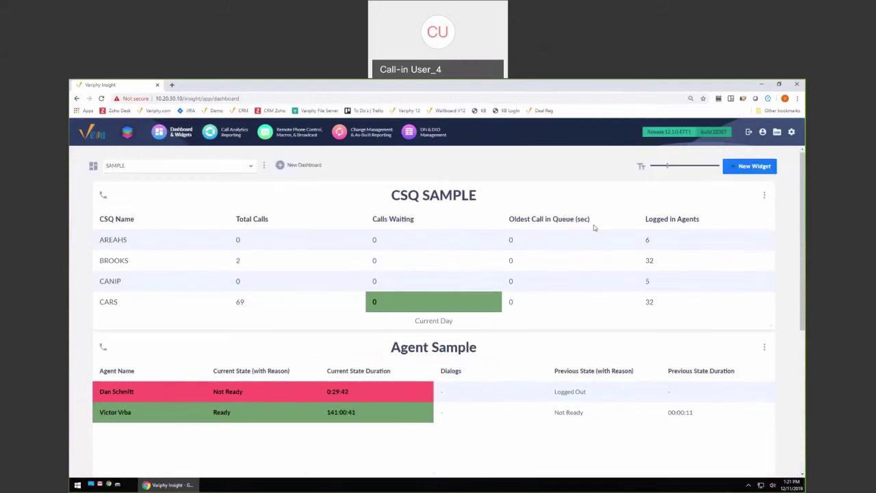
Delete the full-width Agent Sample widget and move the Ready agents widget to the right edge of the dashboard
scroll(630, 336, "down", 4)
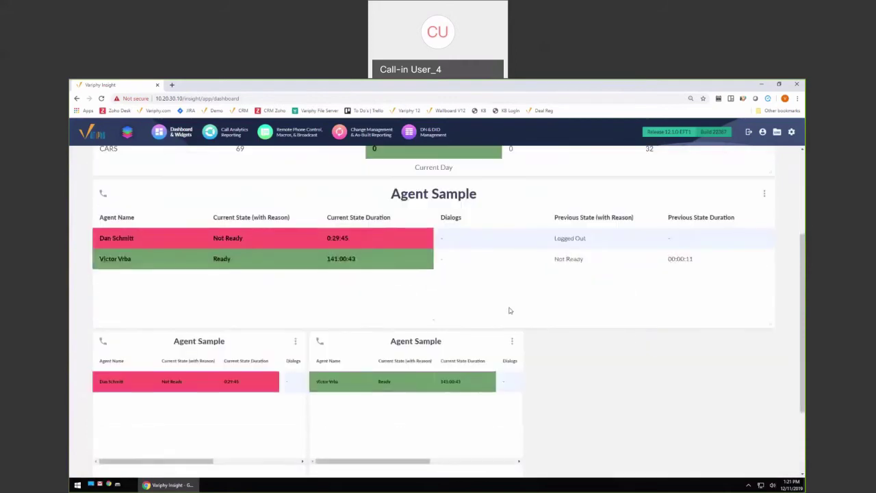
left_click(764, 193)
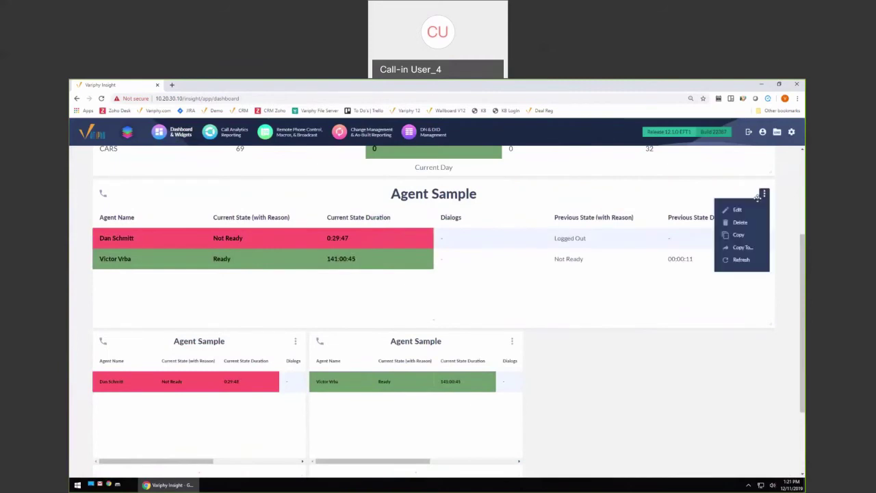
left_click(739, 223)
left_click(482, 323)
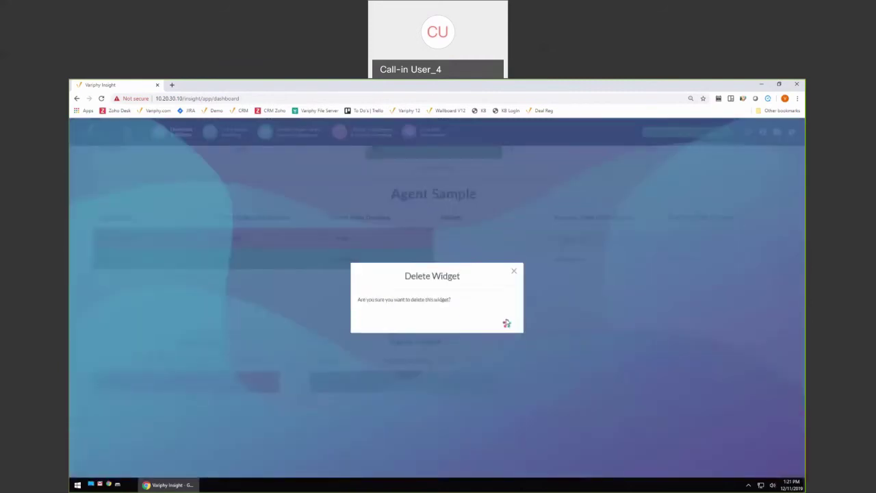
scroll(650, 344, "up", 3)
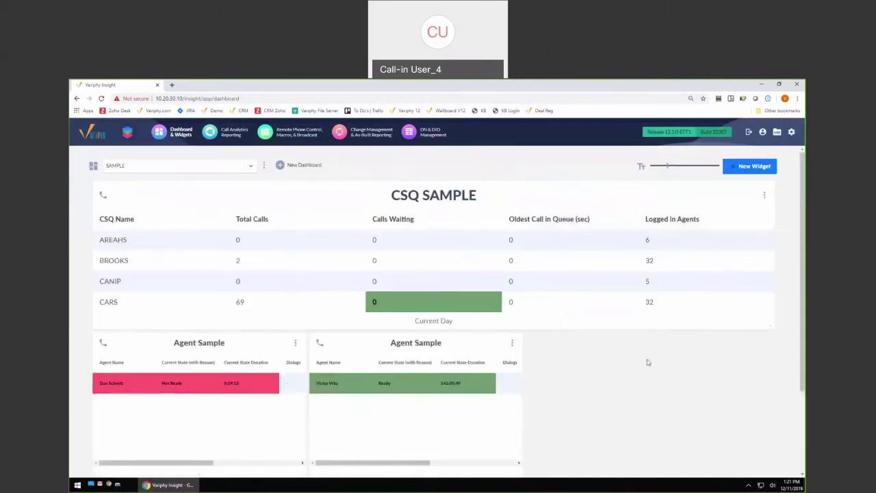
left_click_drag(437, 343, 685, 344)
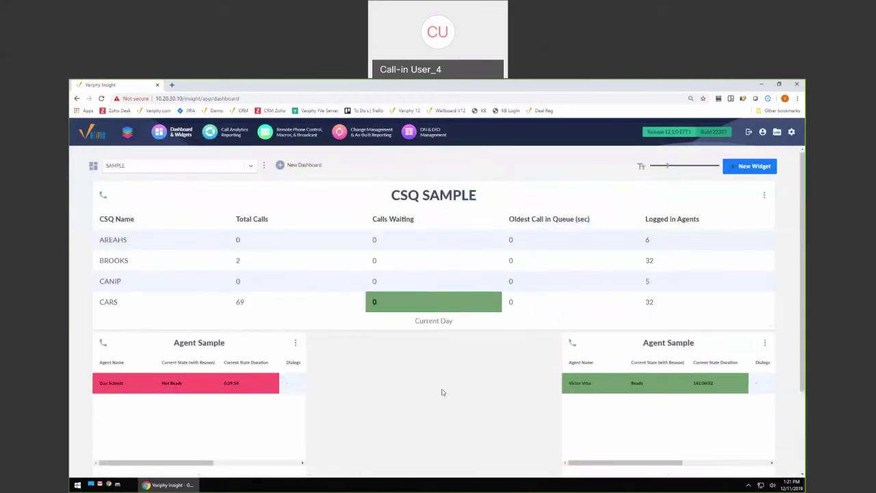
Copy the Not Ready Agent Sample widget to the CCX Simple dashboard and widen it there to just under half the dashboard's width
left_click(295, 343)
left_click(272, 396)
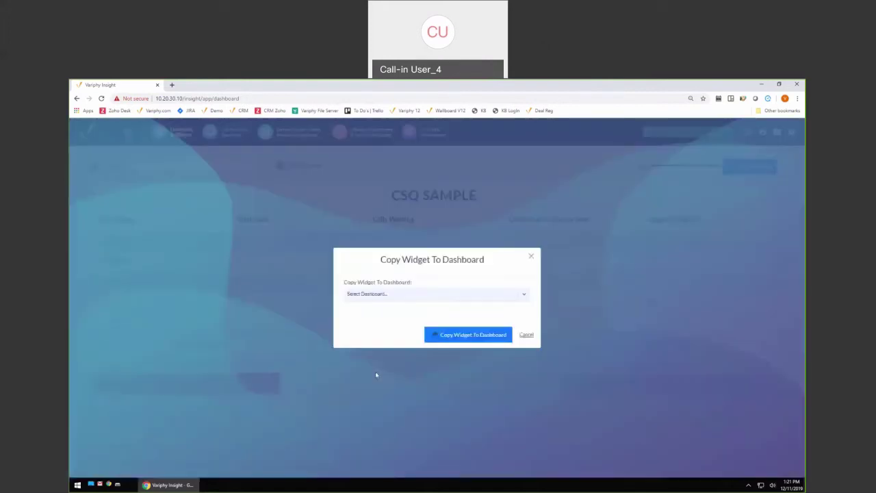
left_click(414, 297)
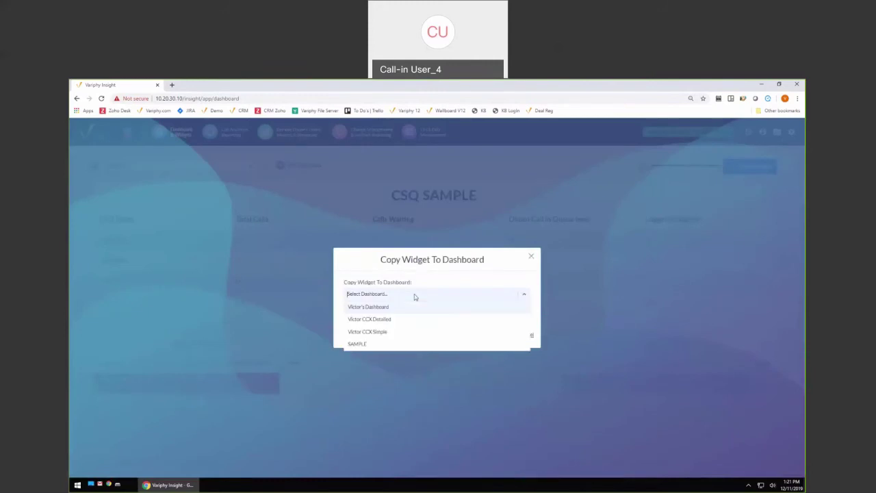
left_click(368, 331)
left_click(475, 338)
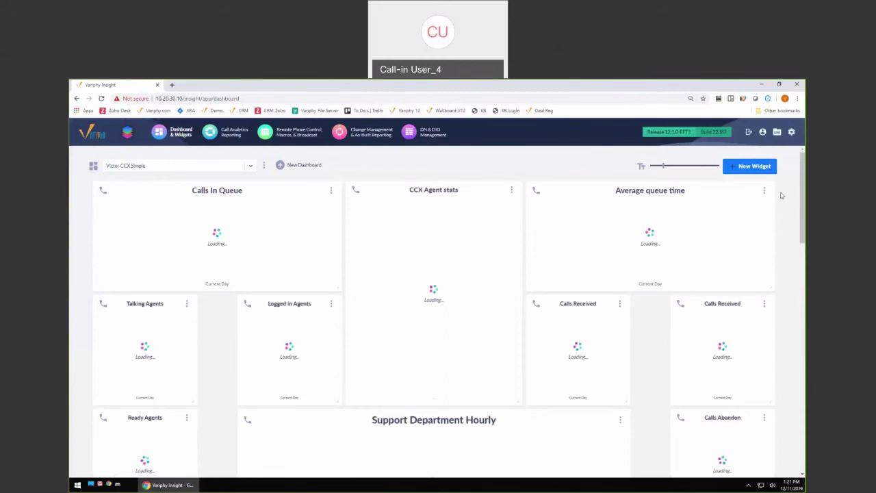
left_click_drag(803, 198, 803, 428)
left_click_drag(194, 367, 425, 375)
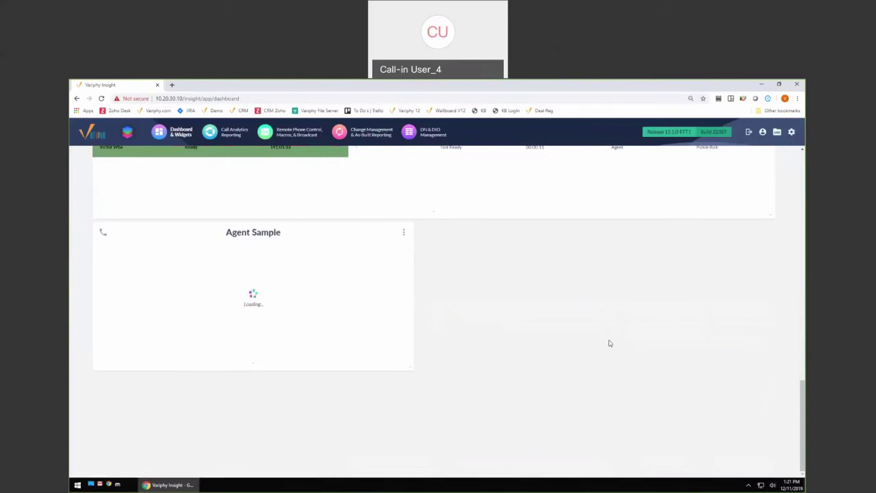
Review the widgets on the CCX Simple dashboard, switching to the SAMPLE dashboard and back to compare the layouts
scroll(610, 343, "up", 1)
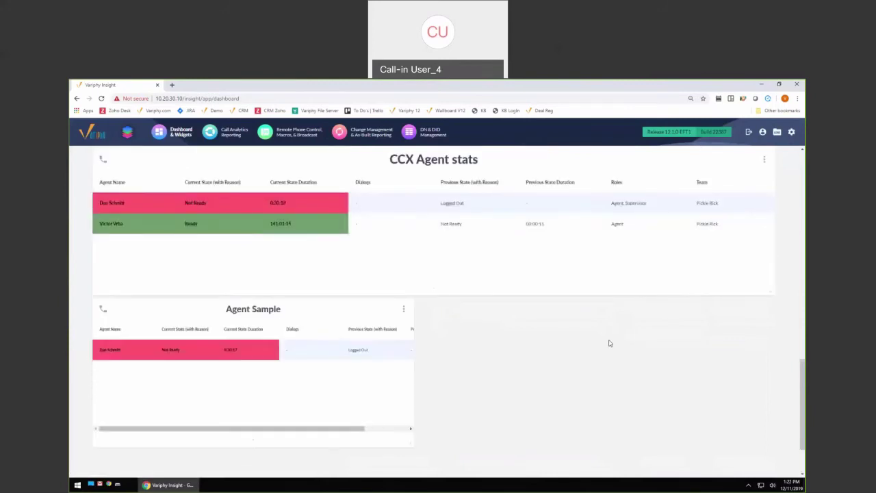
scroll(610, 343, "up", 1)
scroll(608, 340, "up", 1)
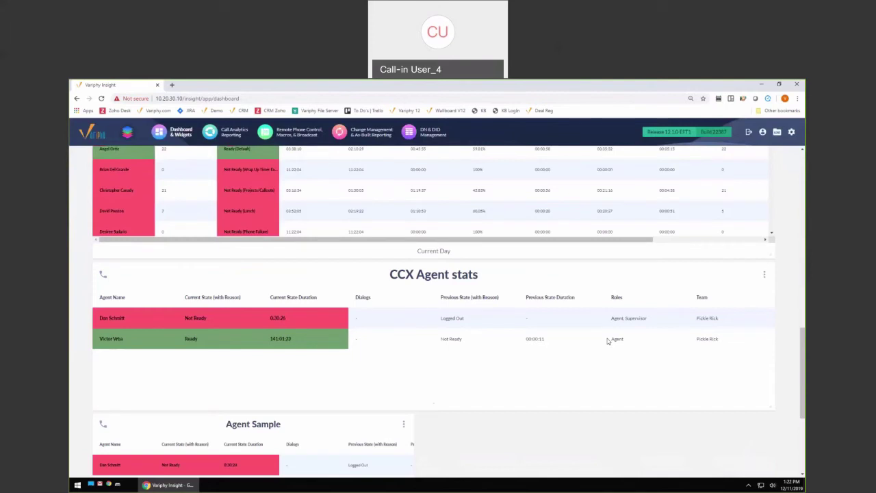
scroll(607, 340, "up", 8)
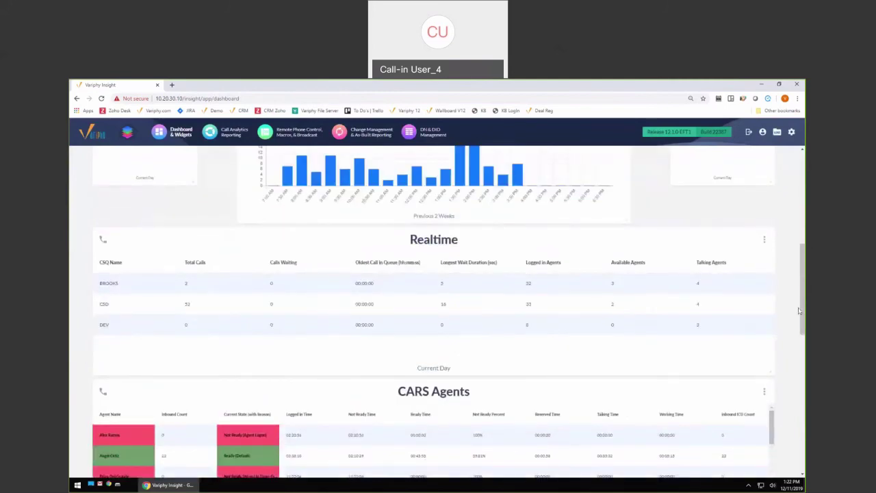
scroll(399, 192, "up", 5)
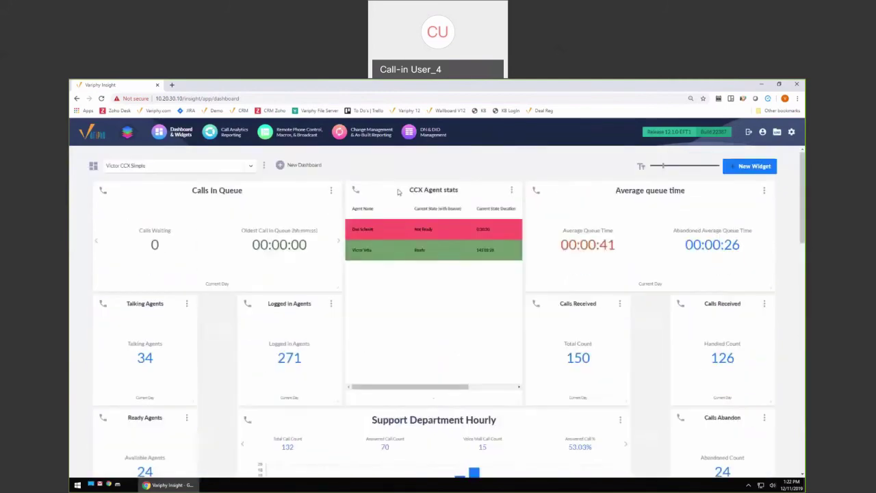
left_click(252, 166)
left_click(116, 216)
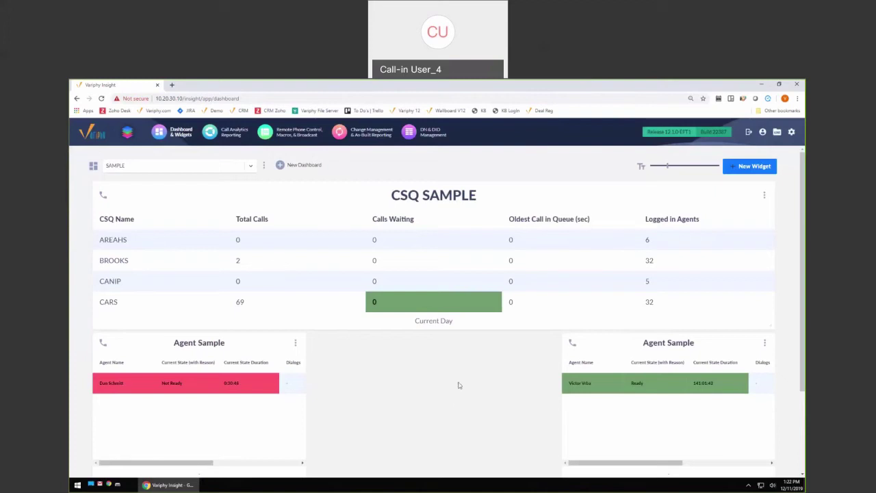
left_click(252, 168)
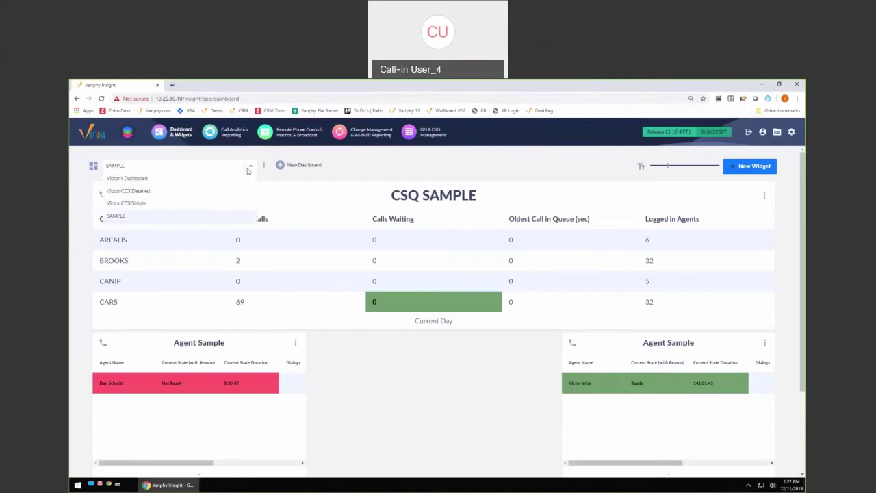
left_click(156, 204)
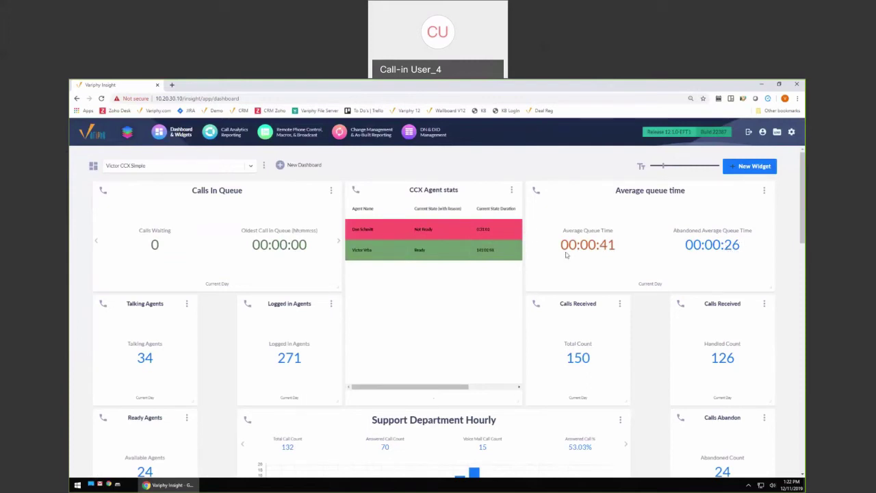
Open the CCX Detailed dashboard and examine its Realtime and CSQ Status widgets
left_click(255, 168)
left_click(171, 187)
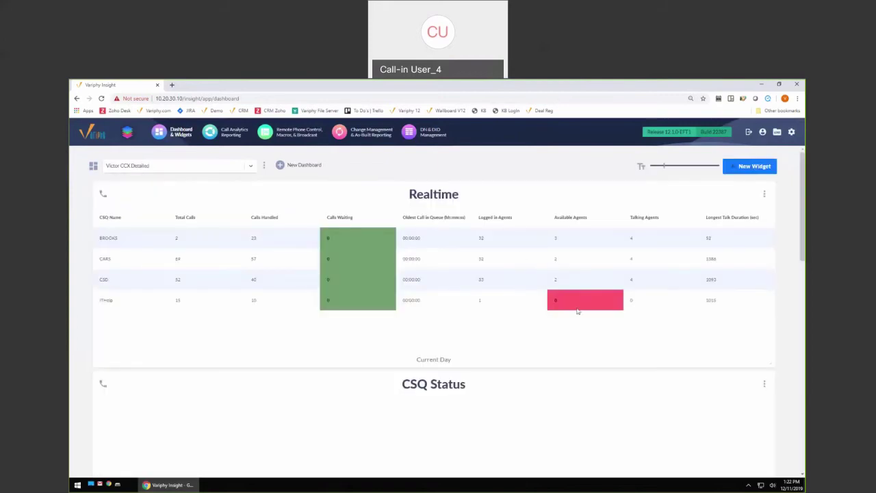
scroll(570, 326, "down", 1)
scroll(571, 326, "down", 1)
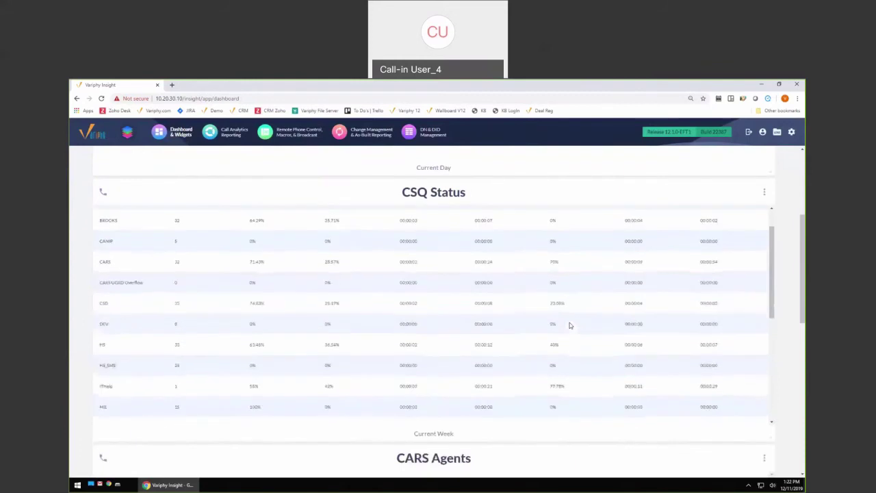
scroll(571, 326, "up", 1)
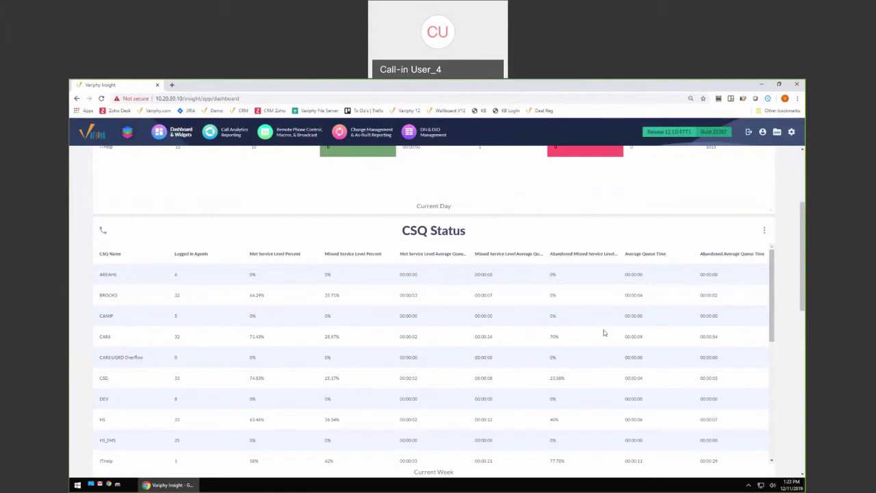
Open the CSQ Status widget's configuration, browse the available statistics filtered by "service", and close it without saving
left_click(764, 231)
left_click(741, 248)
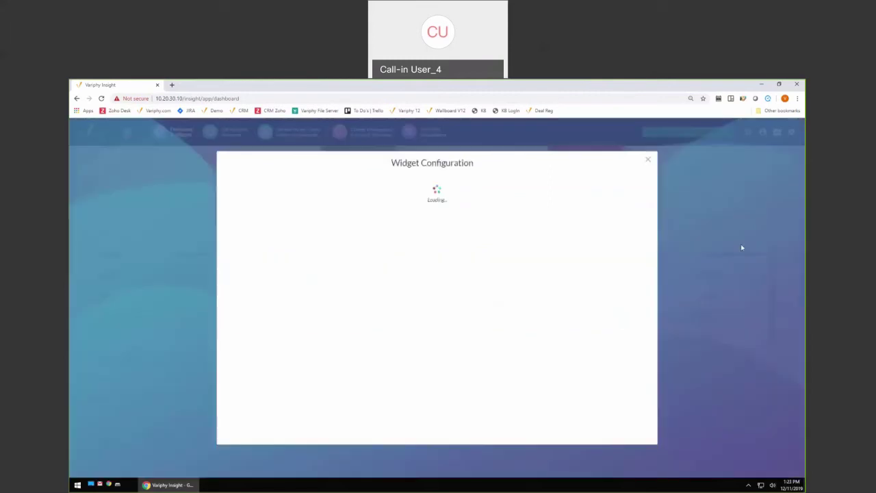
scroll(470, 339, "down", 3)
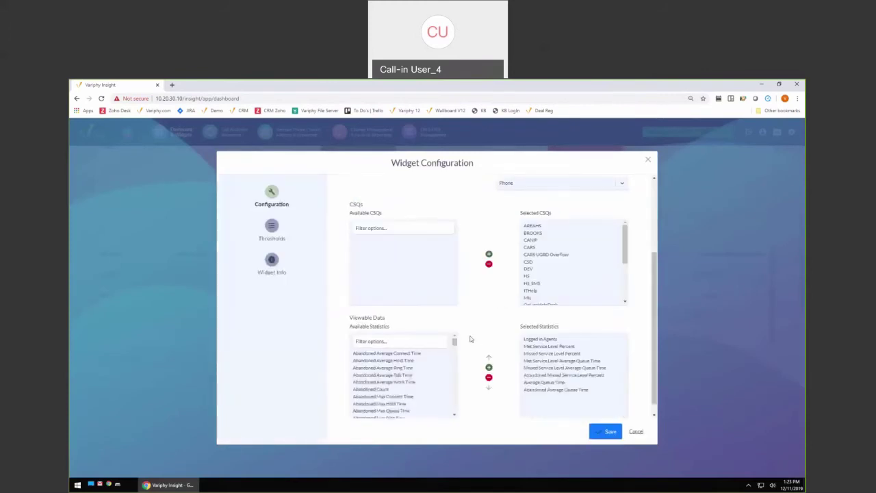
scroll(470, 339, "down", 1)
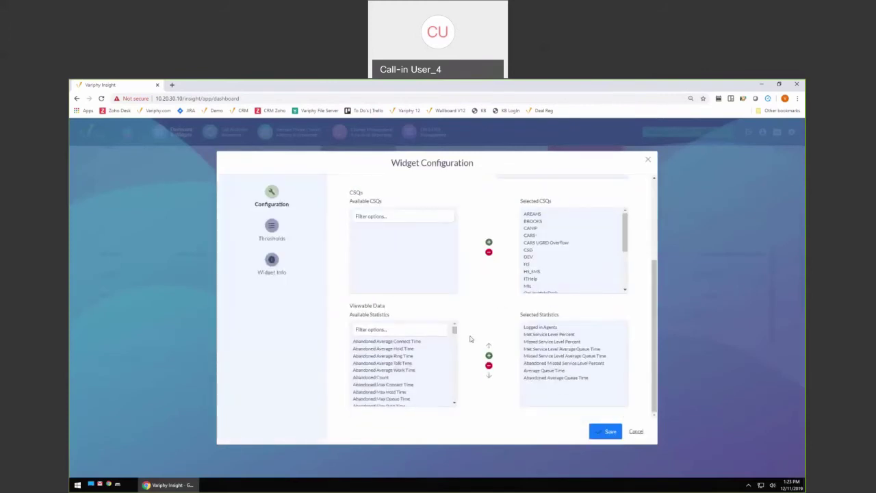
left_click(403, 327)
type("service")
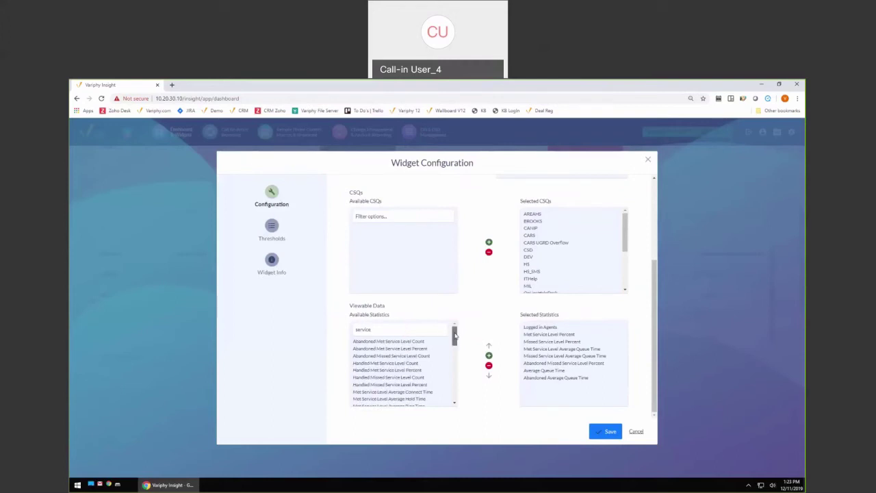
left_click_drag(454, 336, 454, 371)
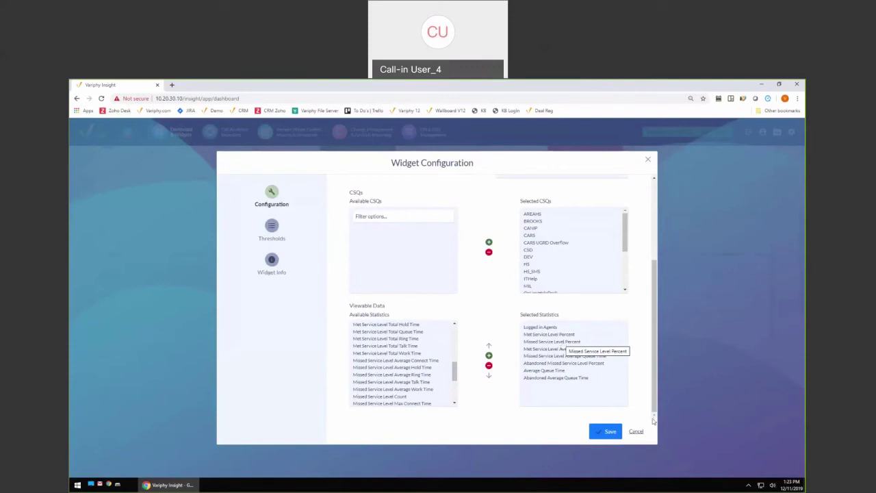
left_click(636, 432)
scroll(621, 322, "up", 3)
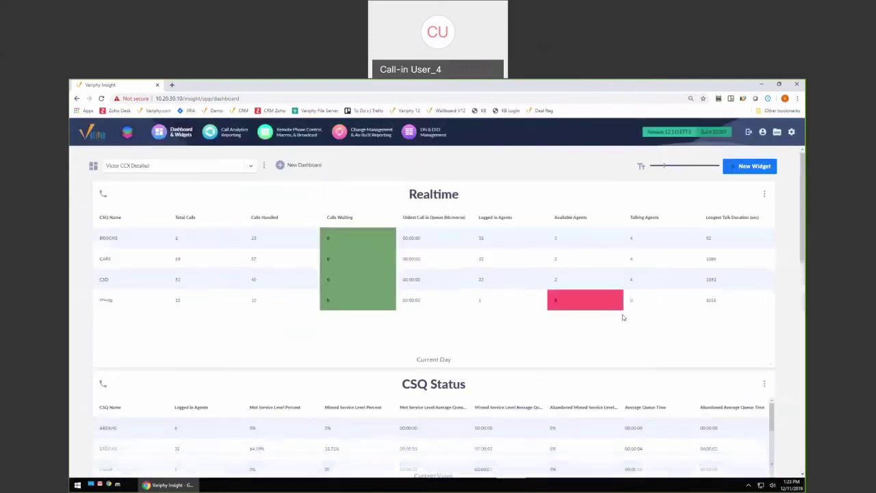